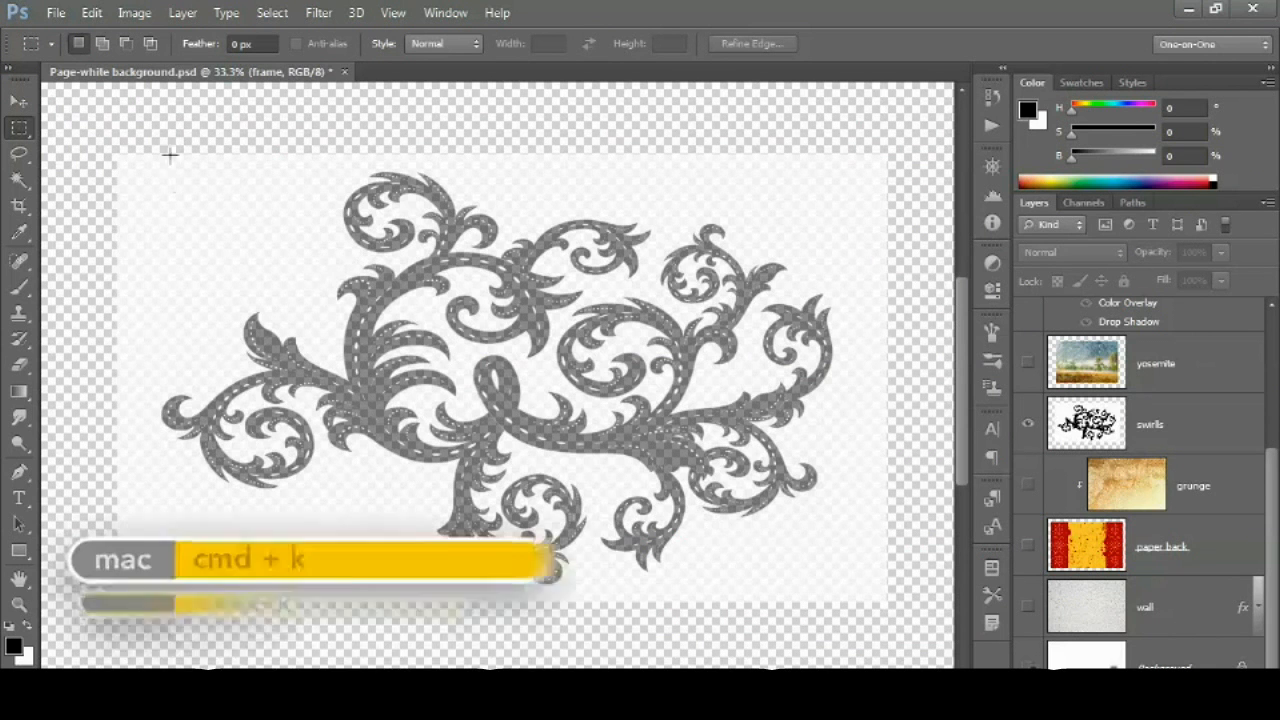
Set the transparency grid colors to Medium in the preferences, with the second grid color at 54% brightness.
key("ctrl+k")
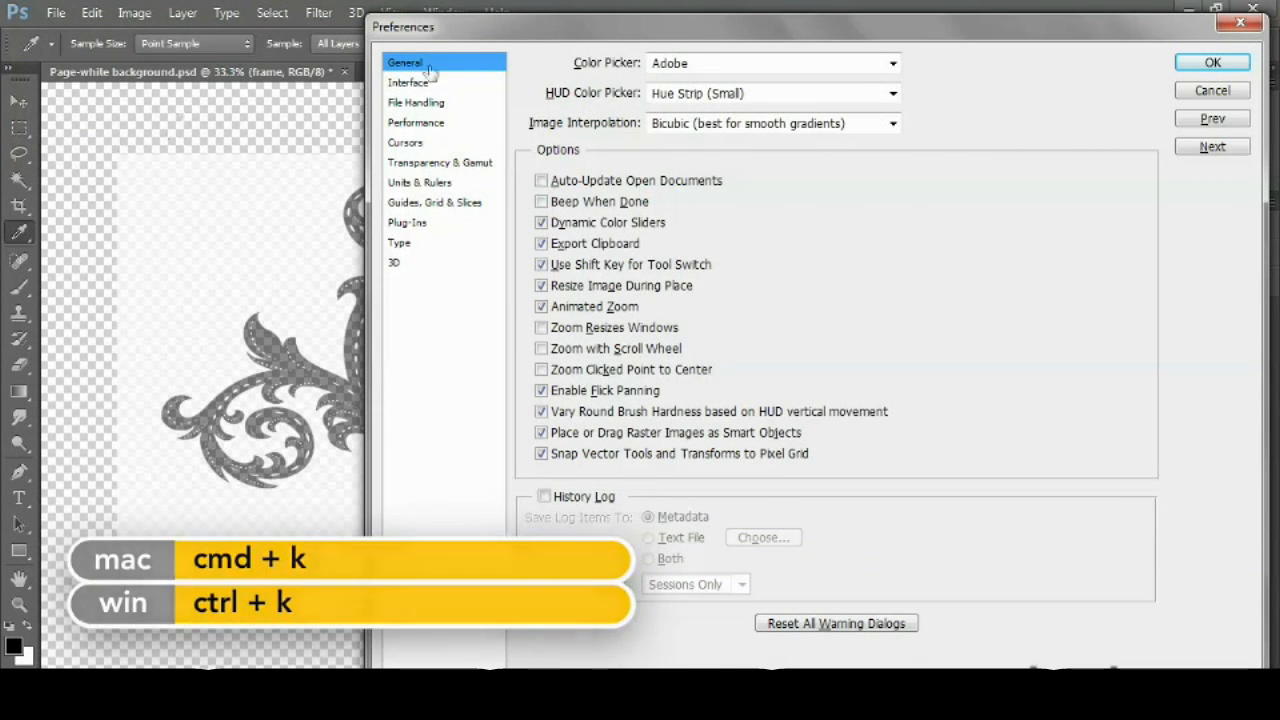
left_click(465, 170)
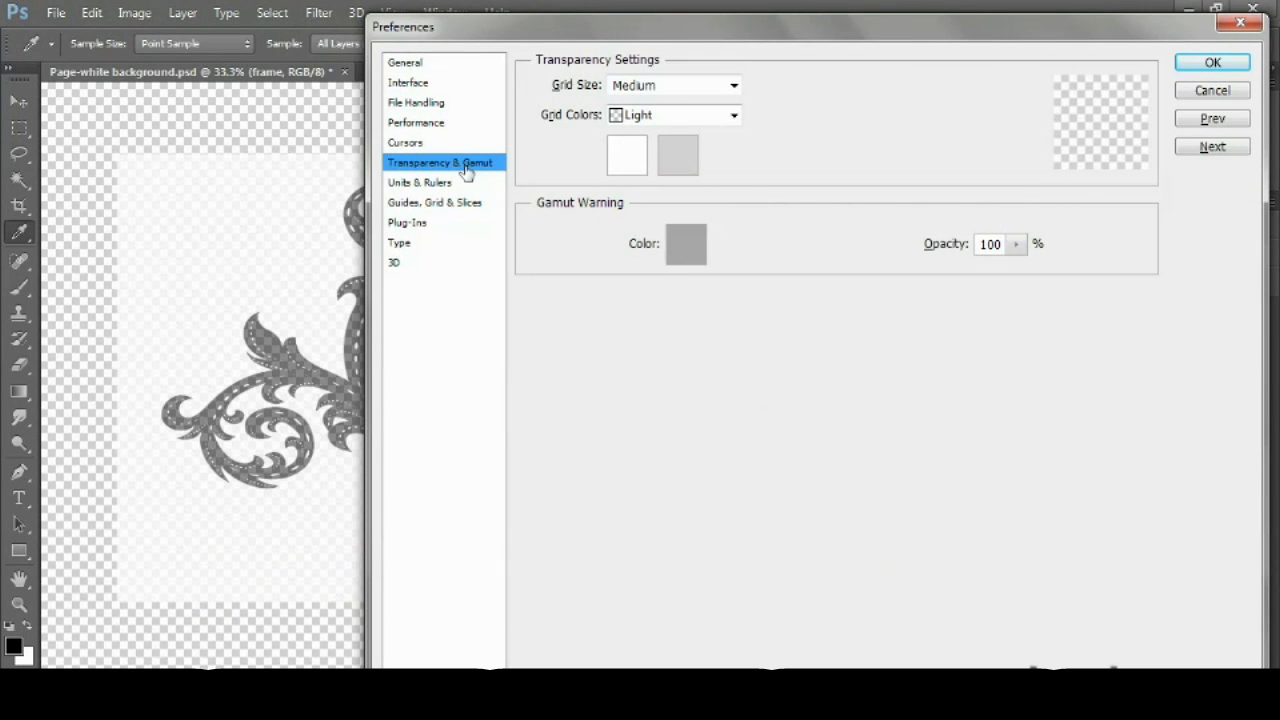
left_click(734, 118)
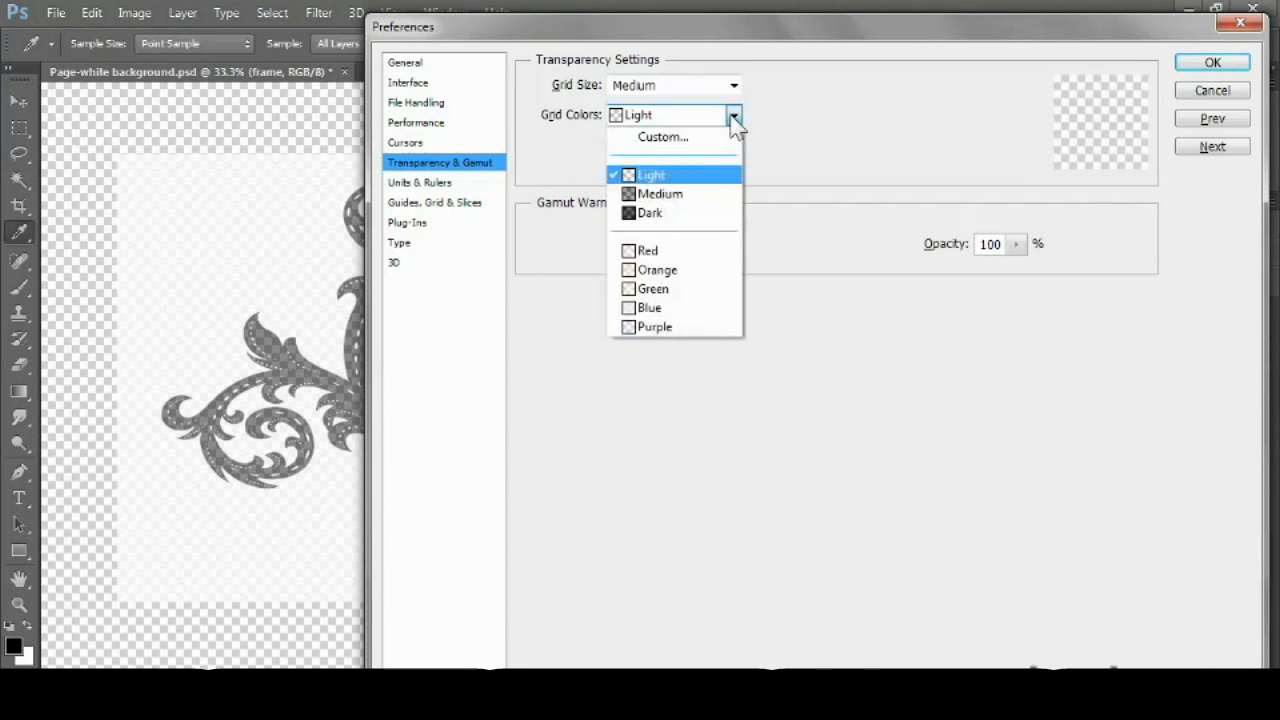
left_click(700, 194)
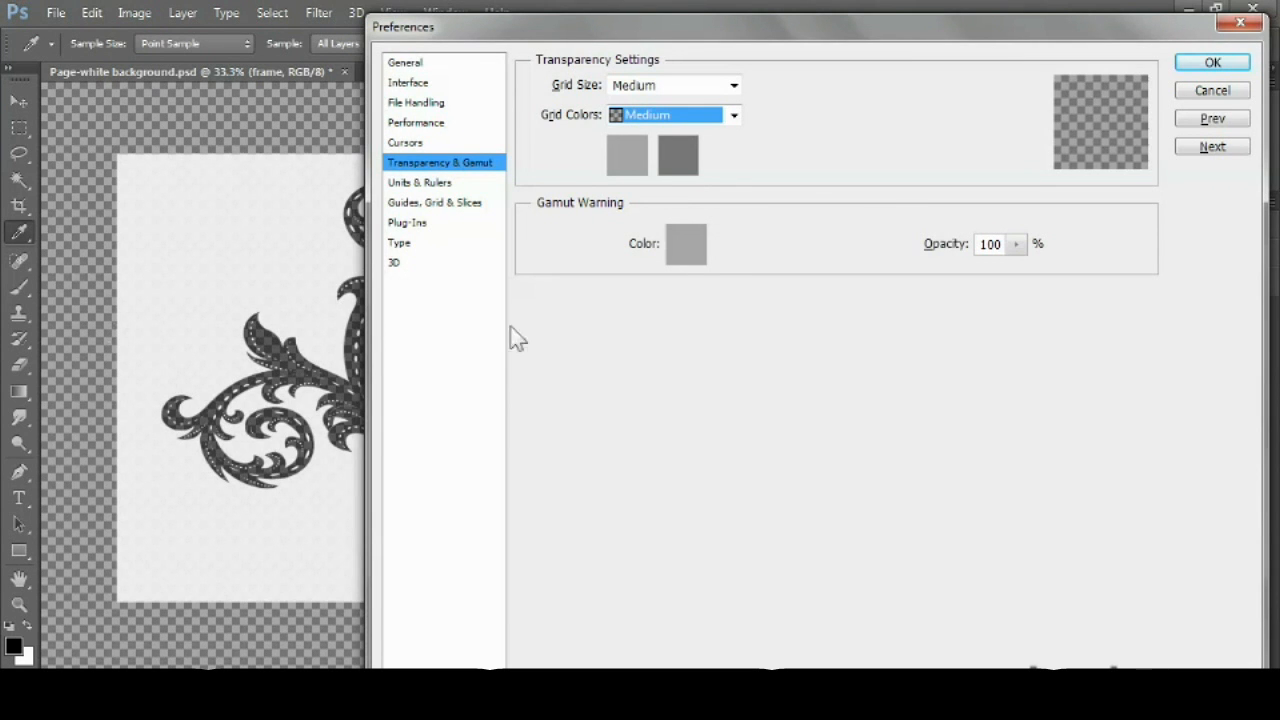
left_click(675, 163)
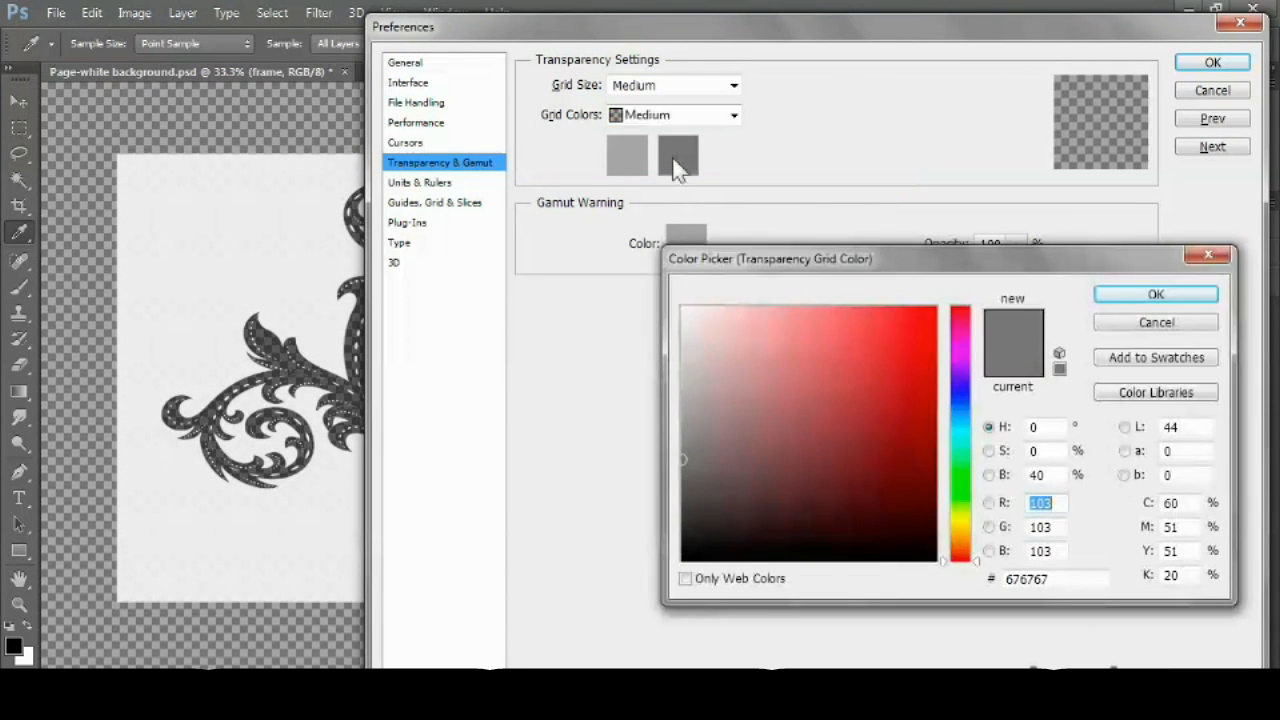
double_click(1038, 476)
type("54")
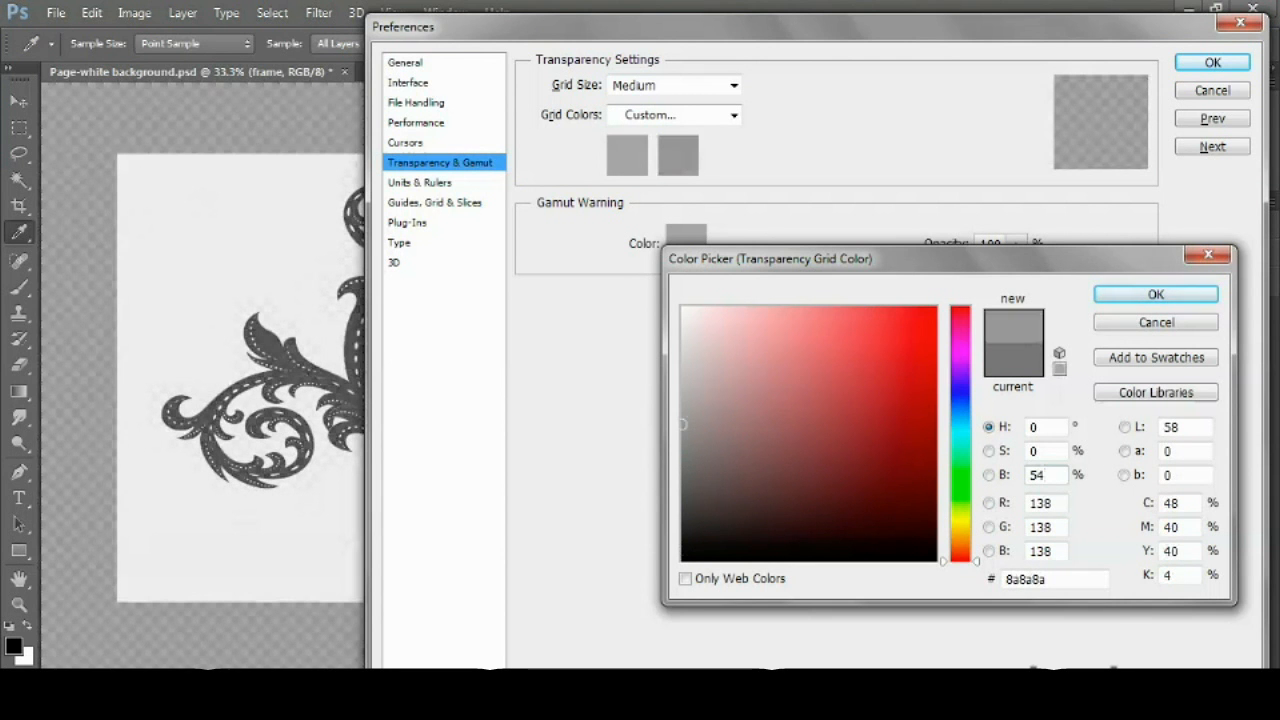
left_click(1133, 295)
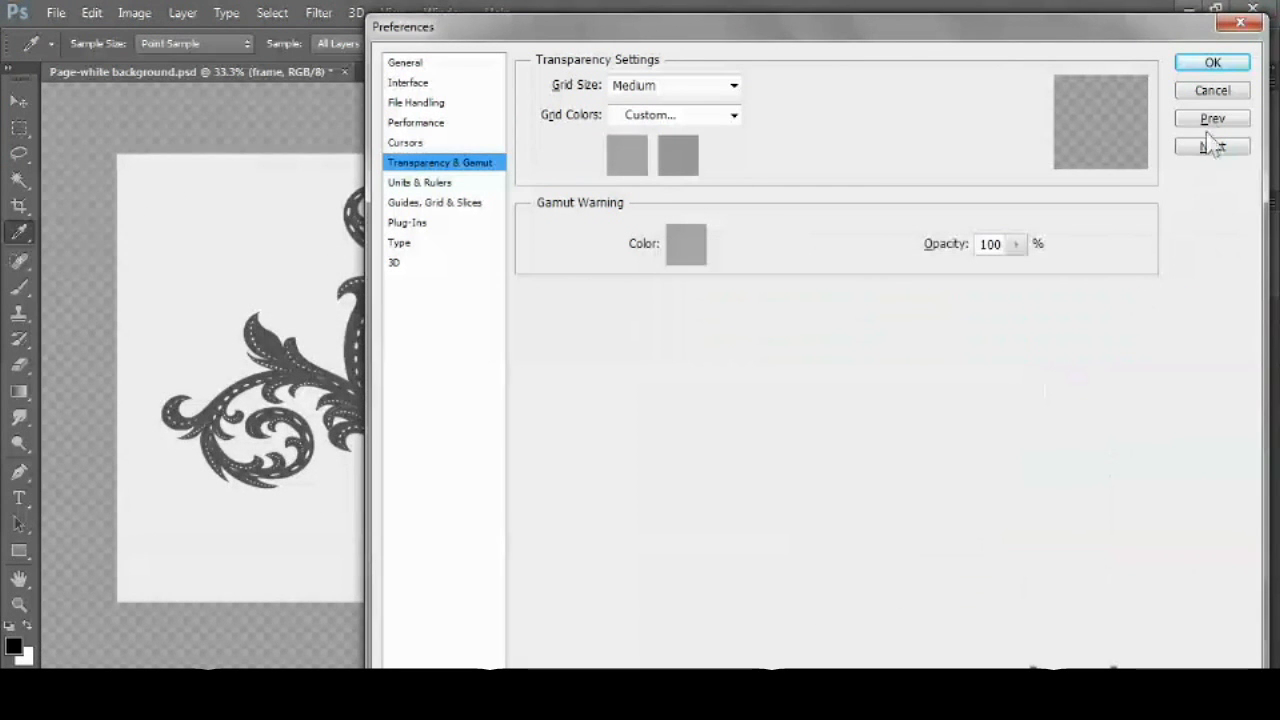
left_click(1192, 64)
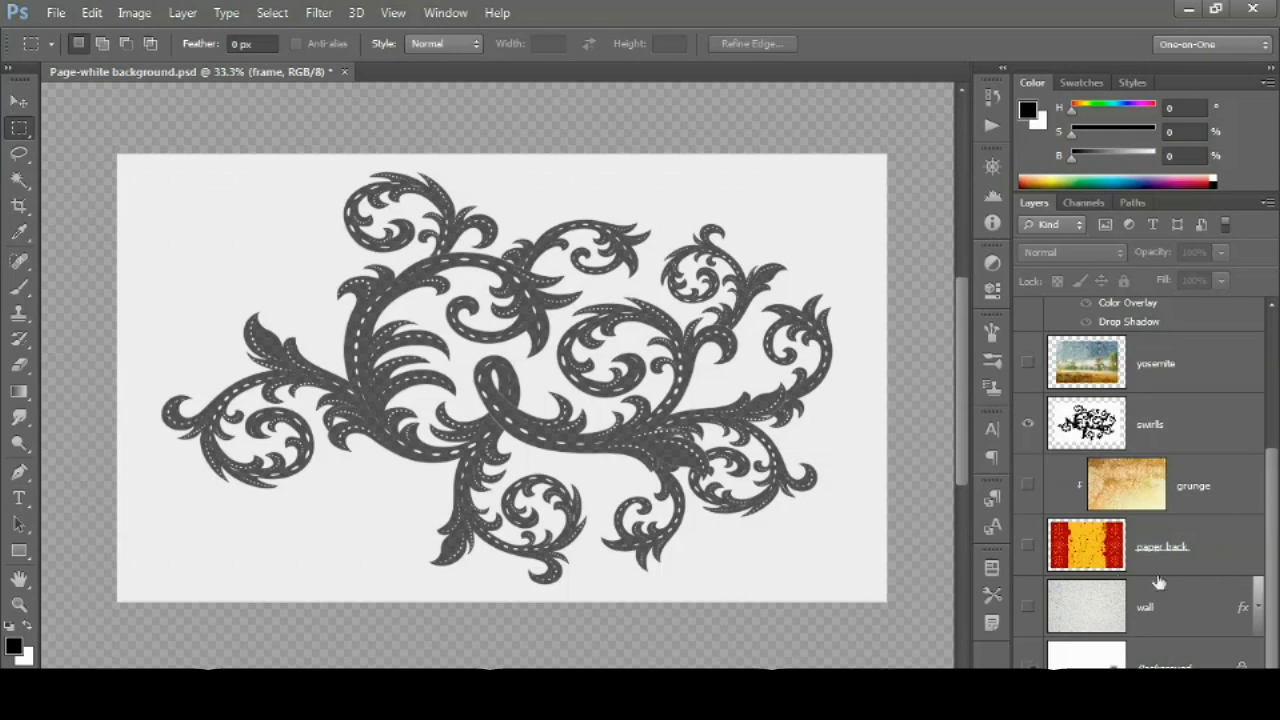
Show the grunge and paper back layers together, then hide the paper back layer again.
left_click_drag(1027, 492, 1027, 545)
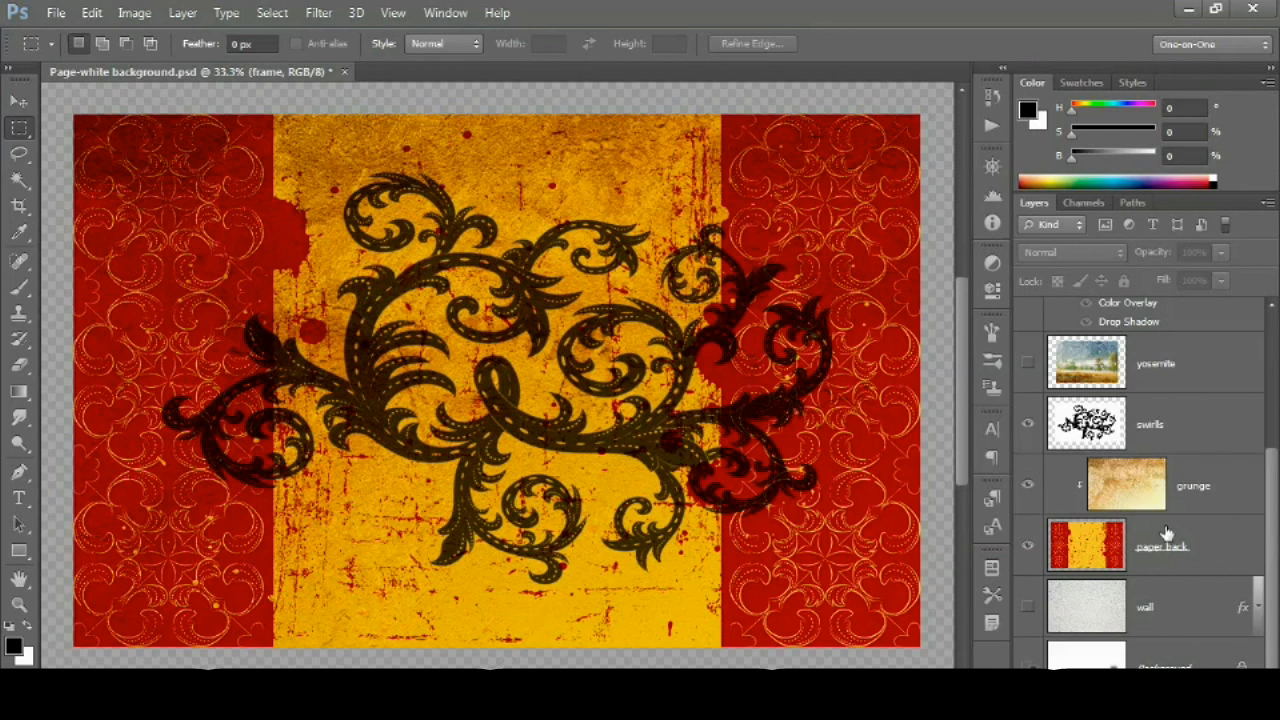
left_click(1030, 550)
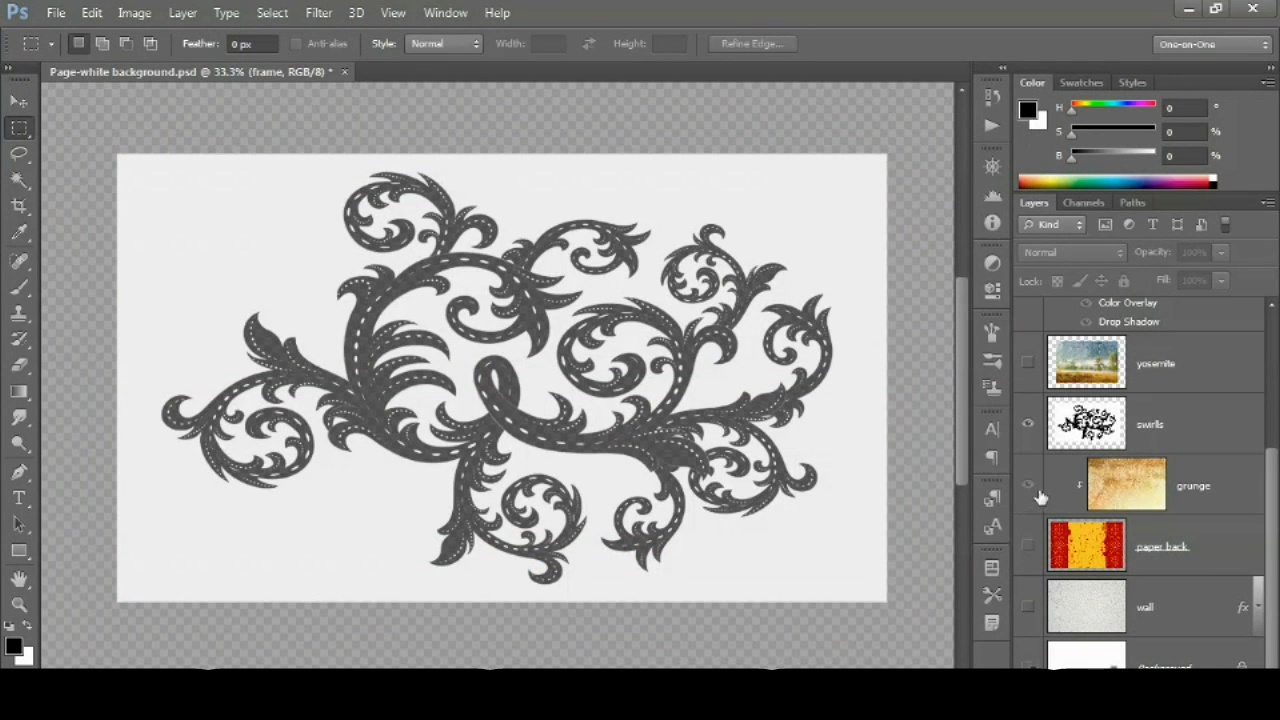
Show all the other layers along with the swirls layer, using the swirls layer's visibility options.
left_click(1029, 427, "alt")
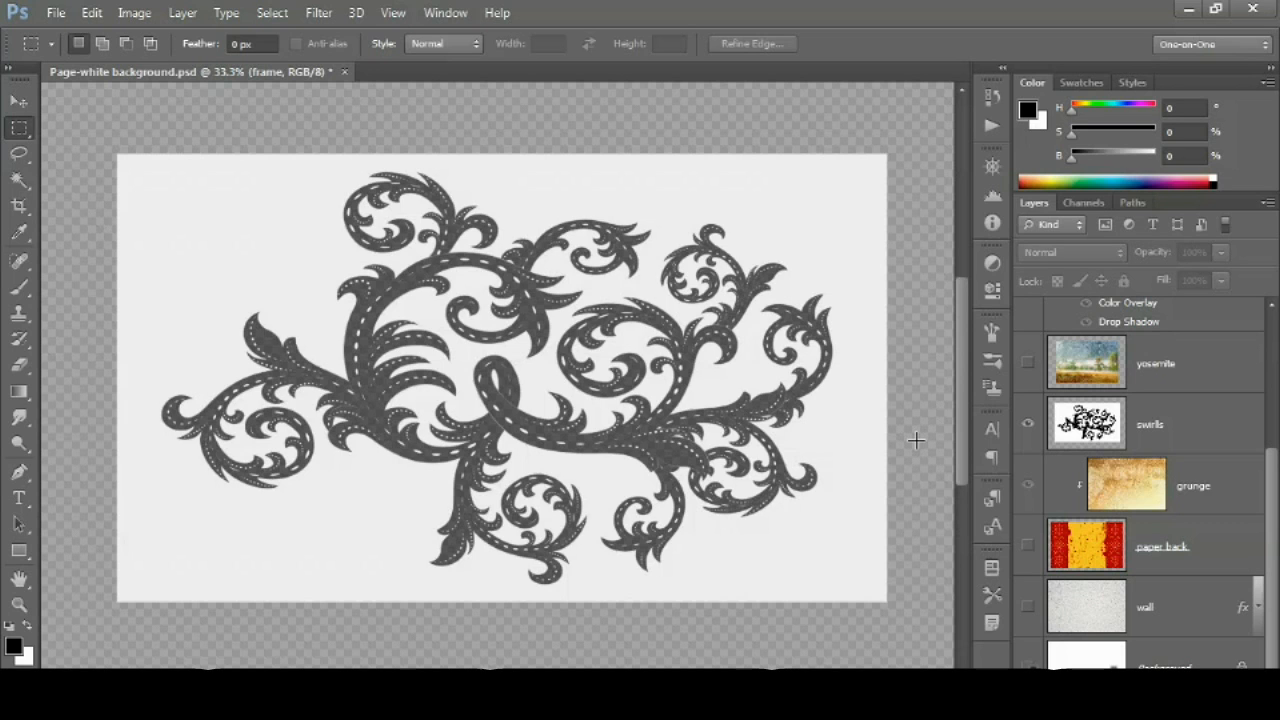
right_click(1029, 428)
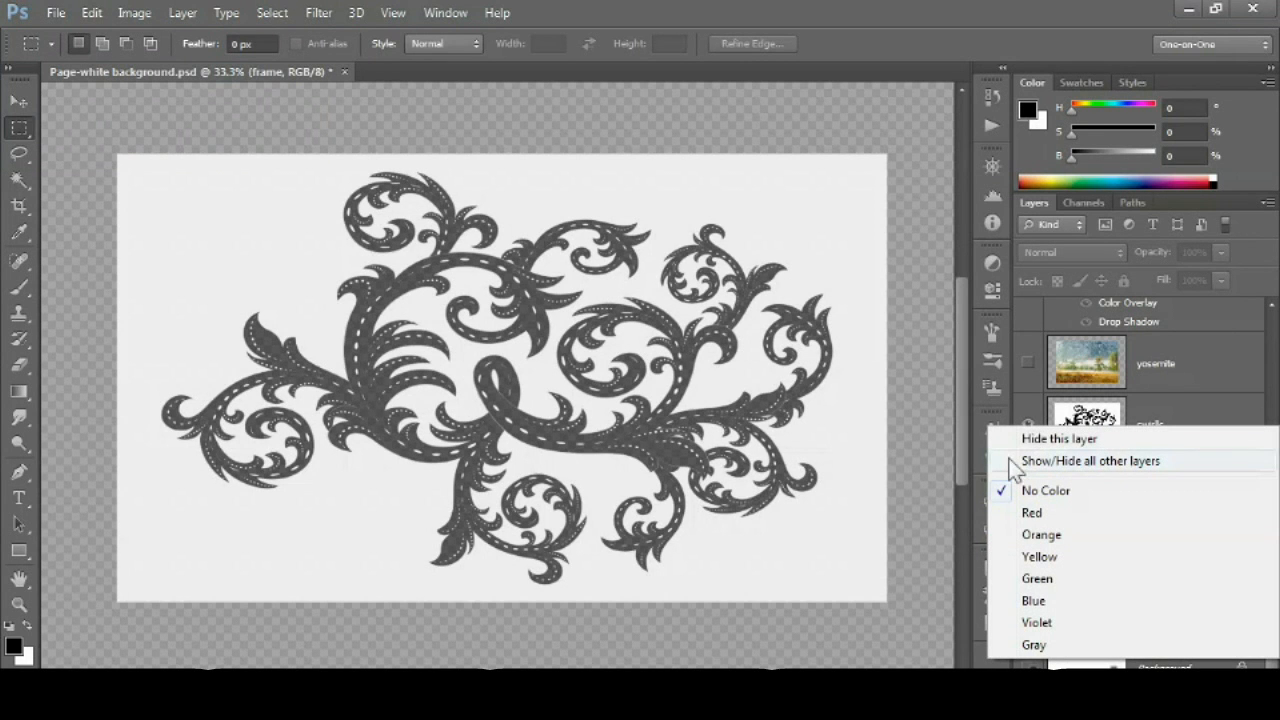
left_click(894, 421)
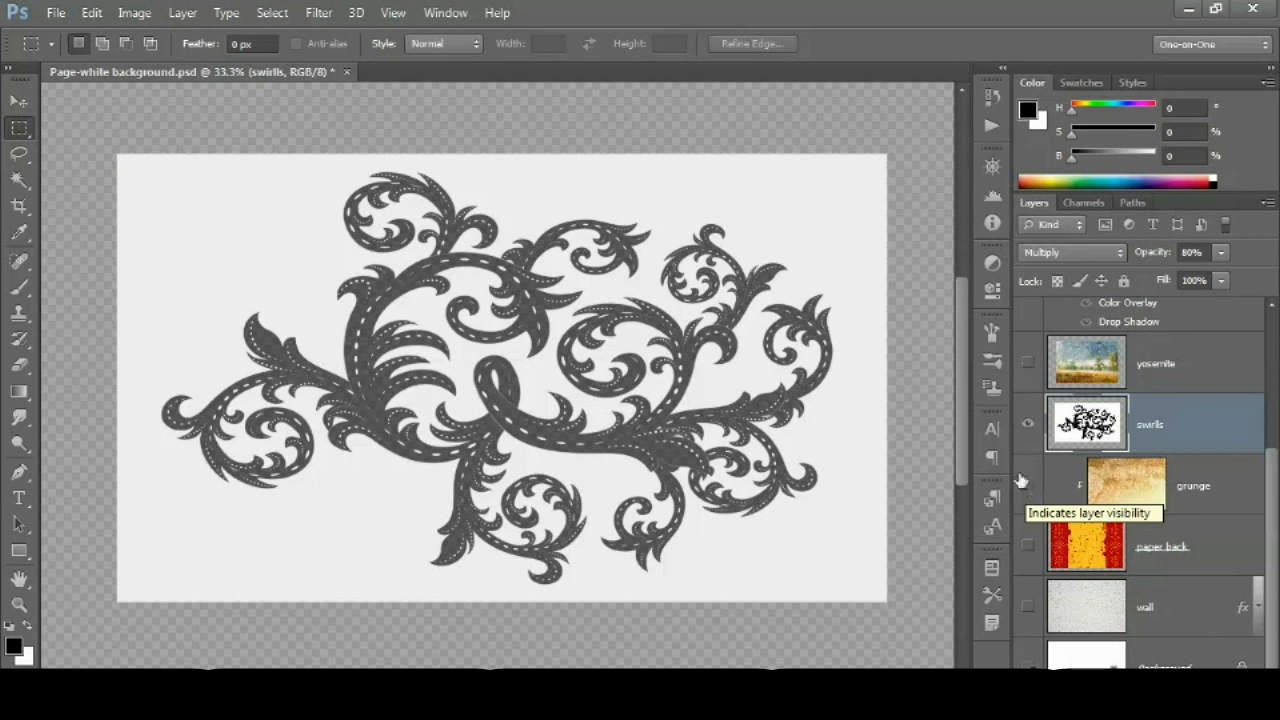
right_click(1028, 428)
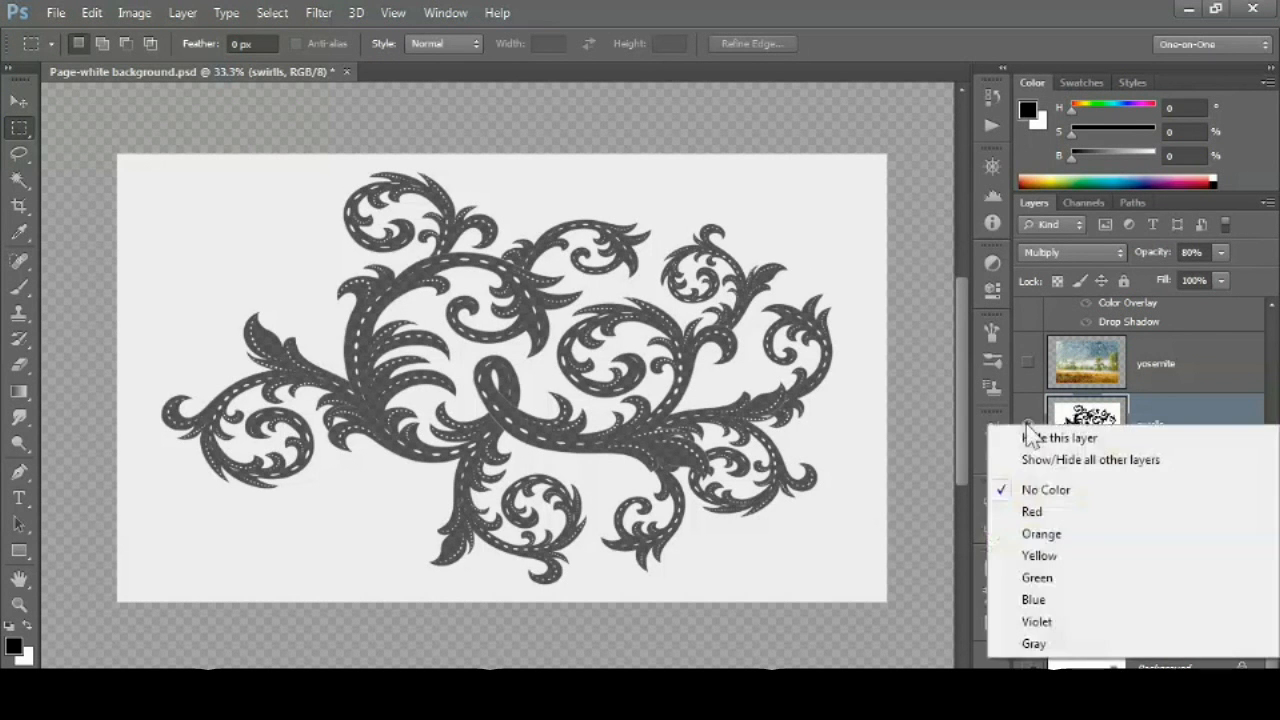
left_click(1003, 462)
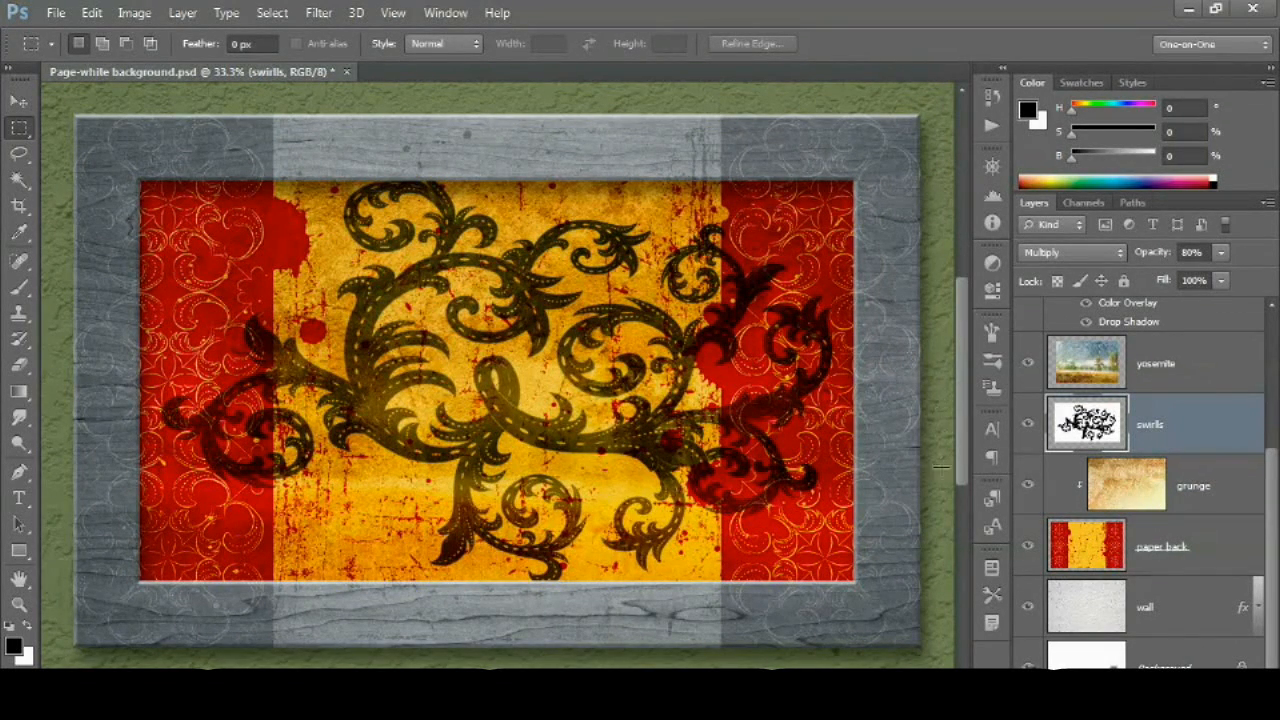
Hide the wall layer and delete all hidden layers from the composition.
left_click(1028, 608)
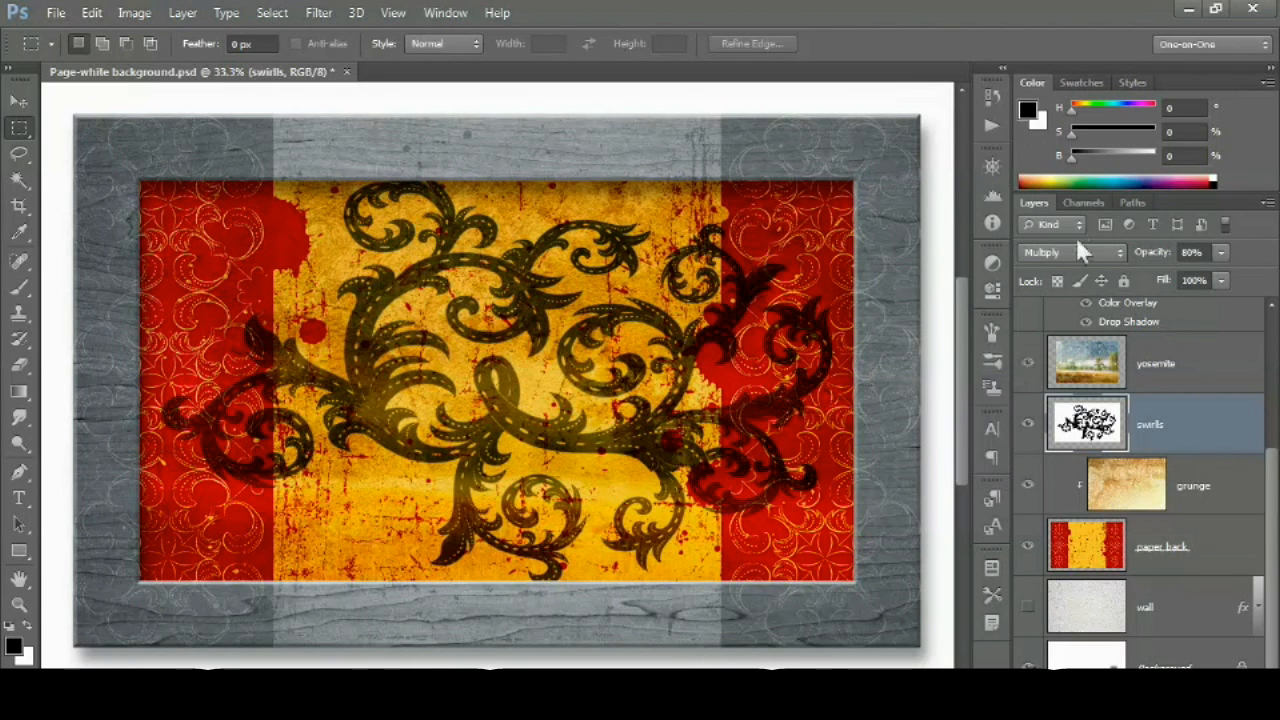
left_click(1267, 203)
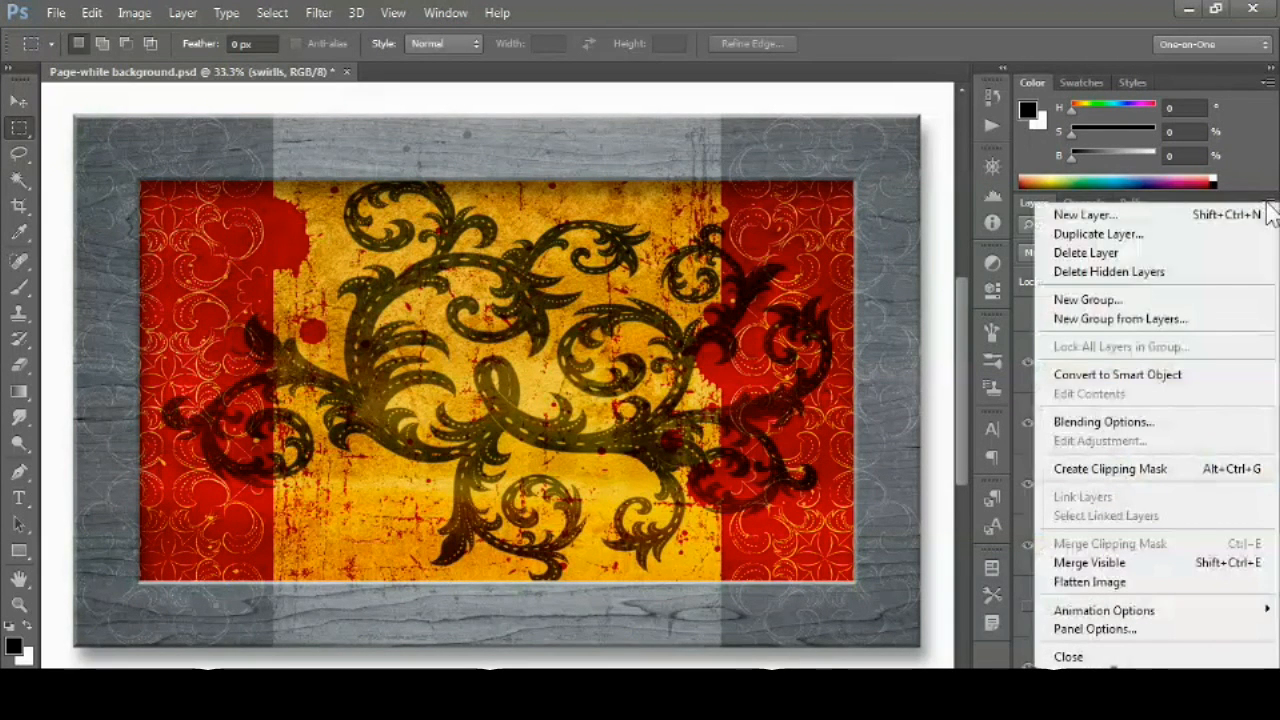
left_click(1200, 275)
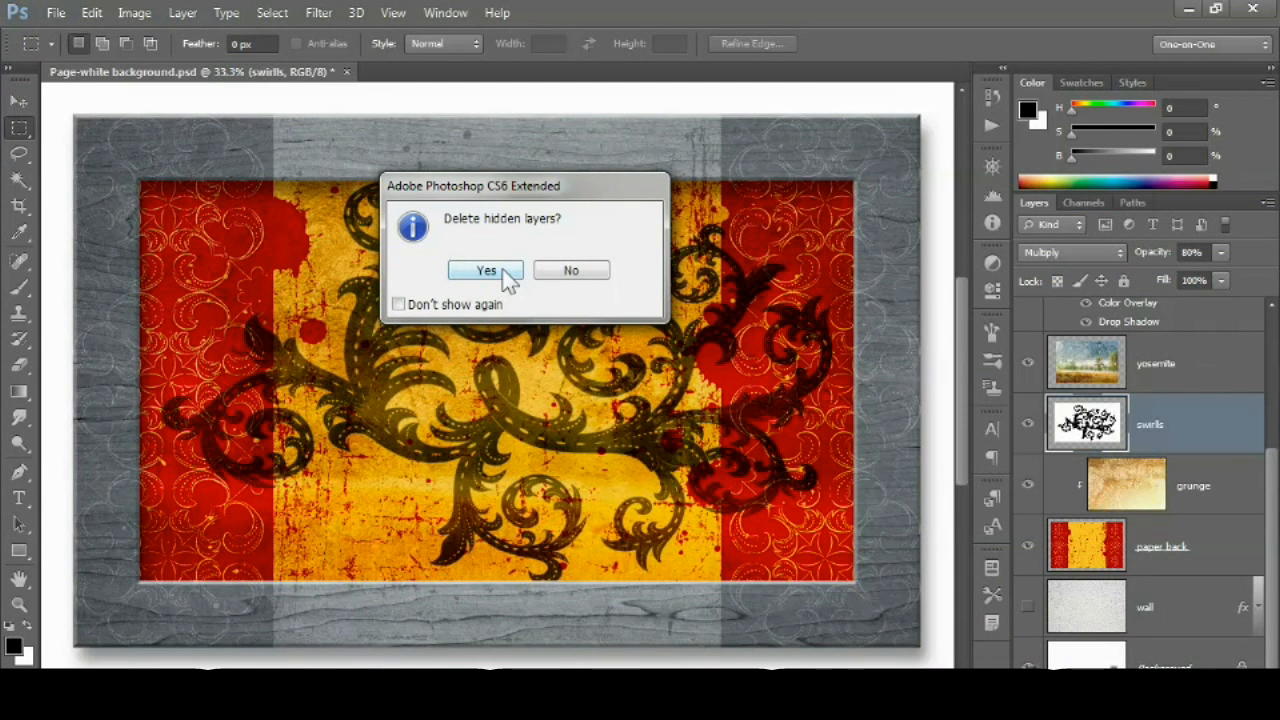
left_click(505, 272)
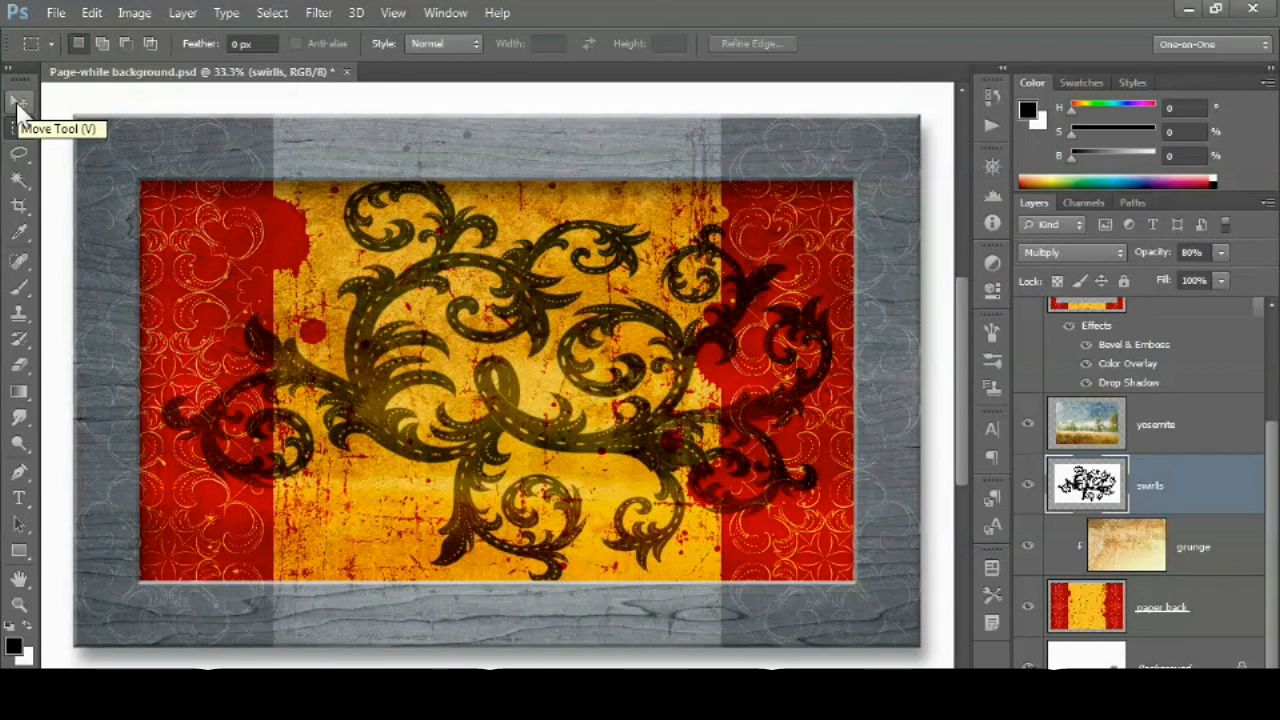
With the Move tool, select the paper back layer from the list of layers under the red splotch in the artwork.
left_click(17, 106)
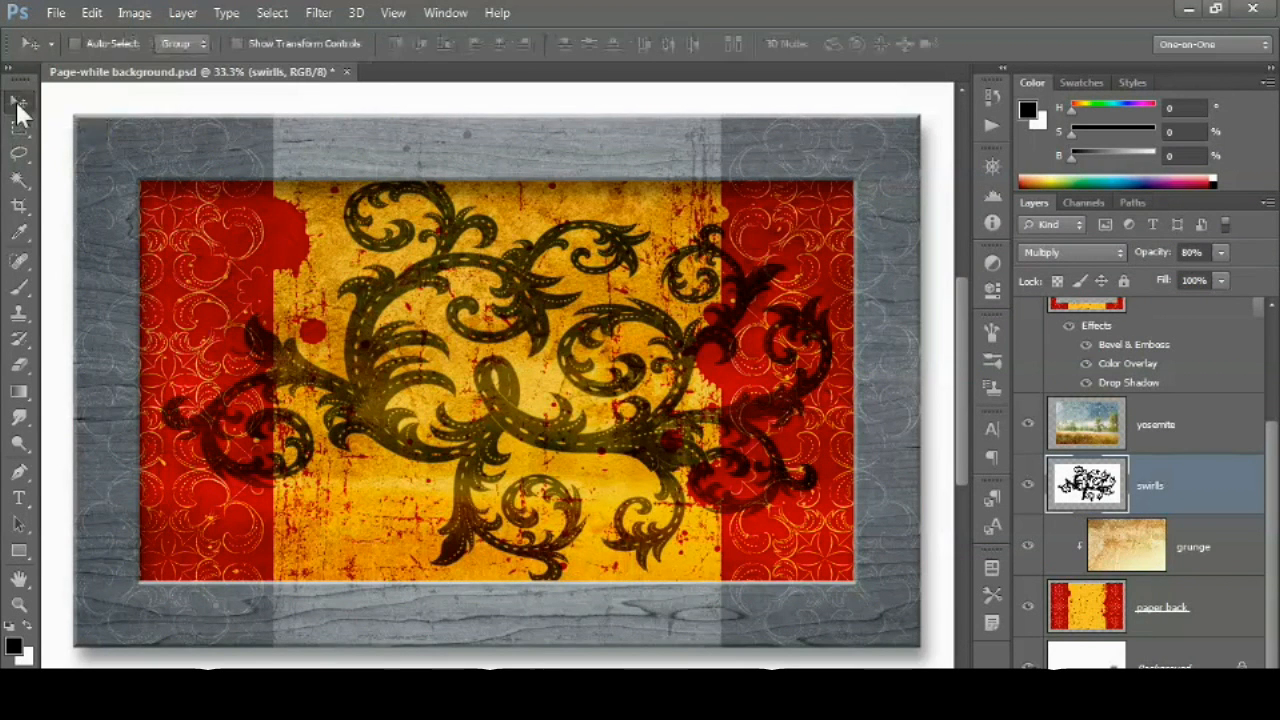
right_click(291, 242)
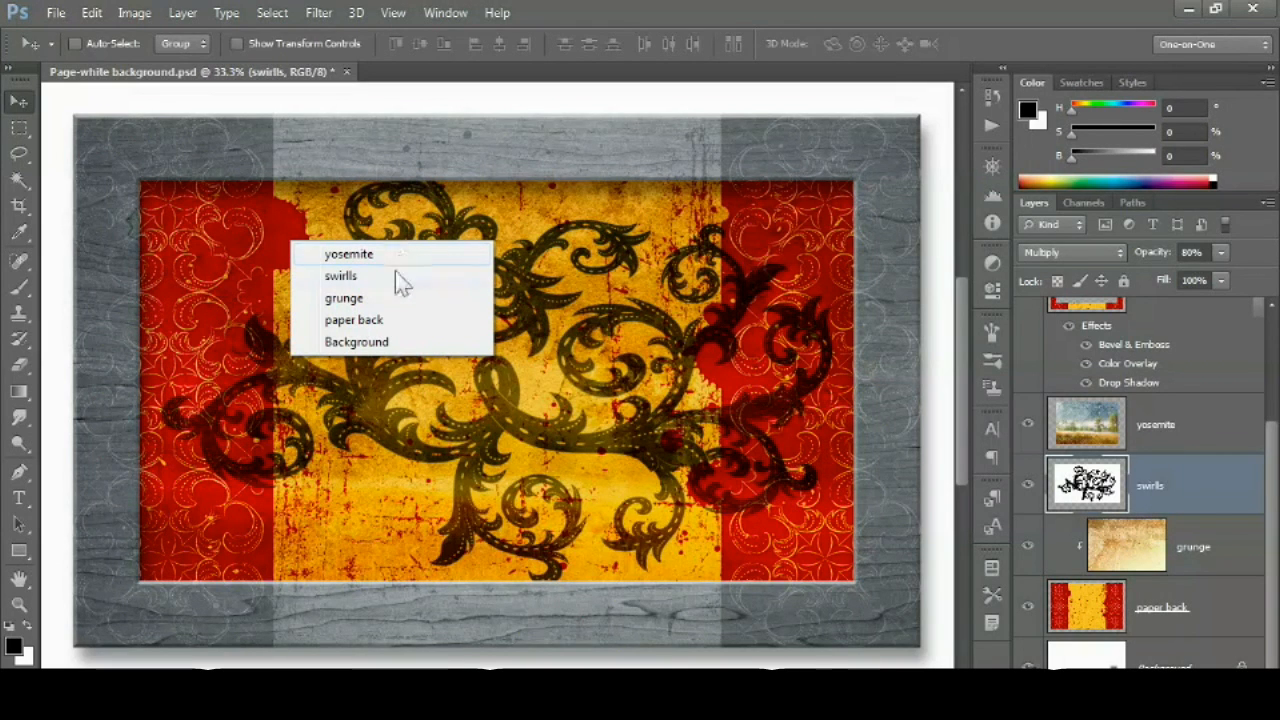
left_click(398, 325)
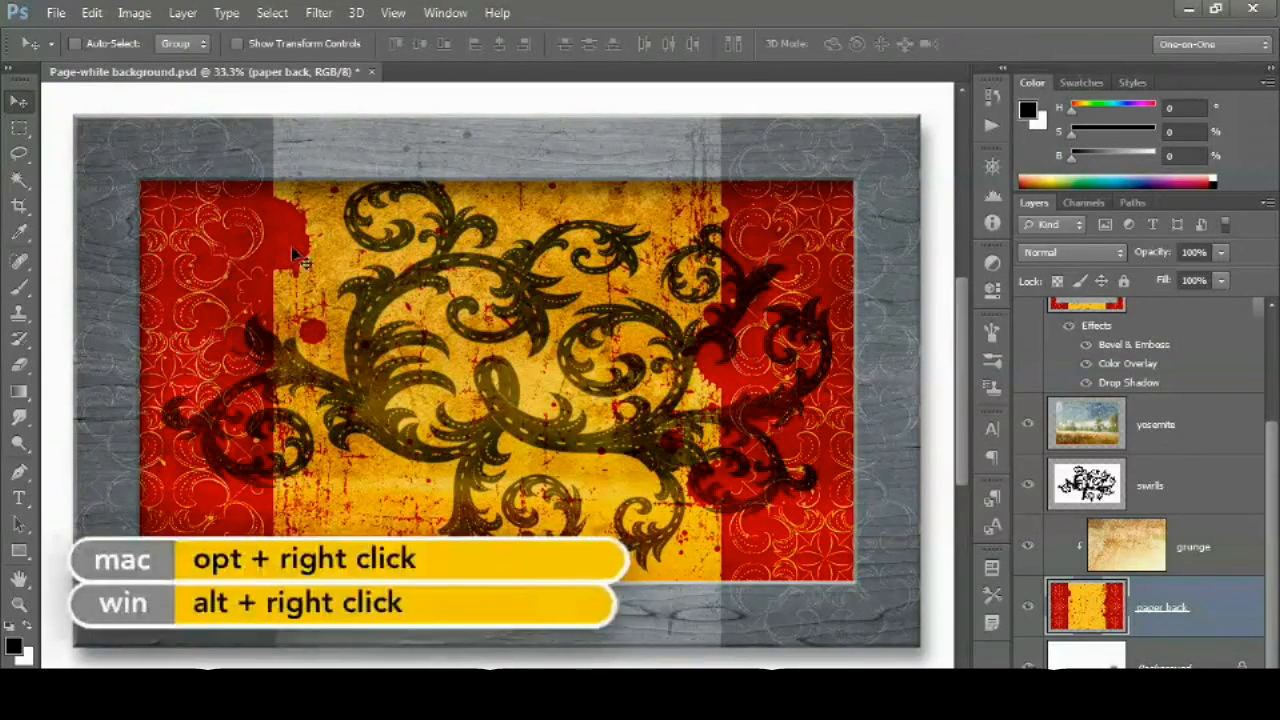
Select in turn the yosemite layer from the artwork, the upper wood layer from the frame, and the Background layer.
right_click(295, 253, "alt")
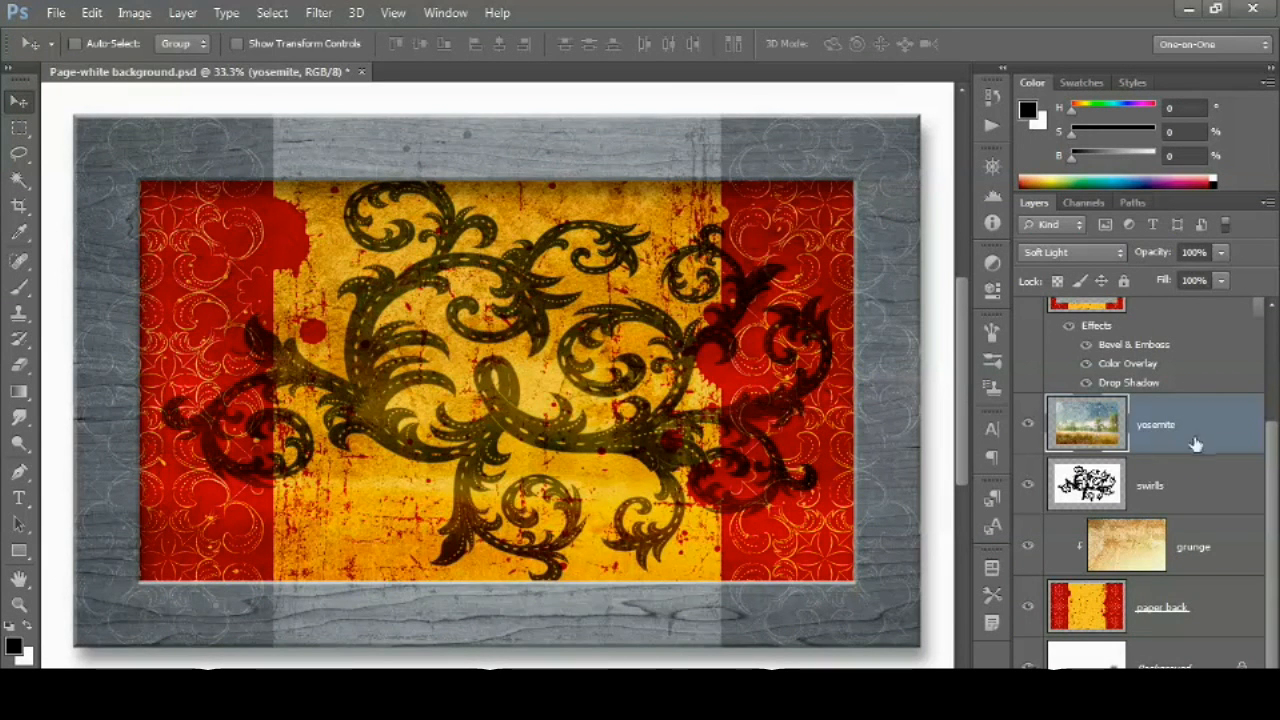
left_click(346, 150, "ctrl")
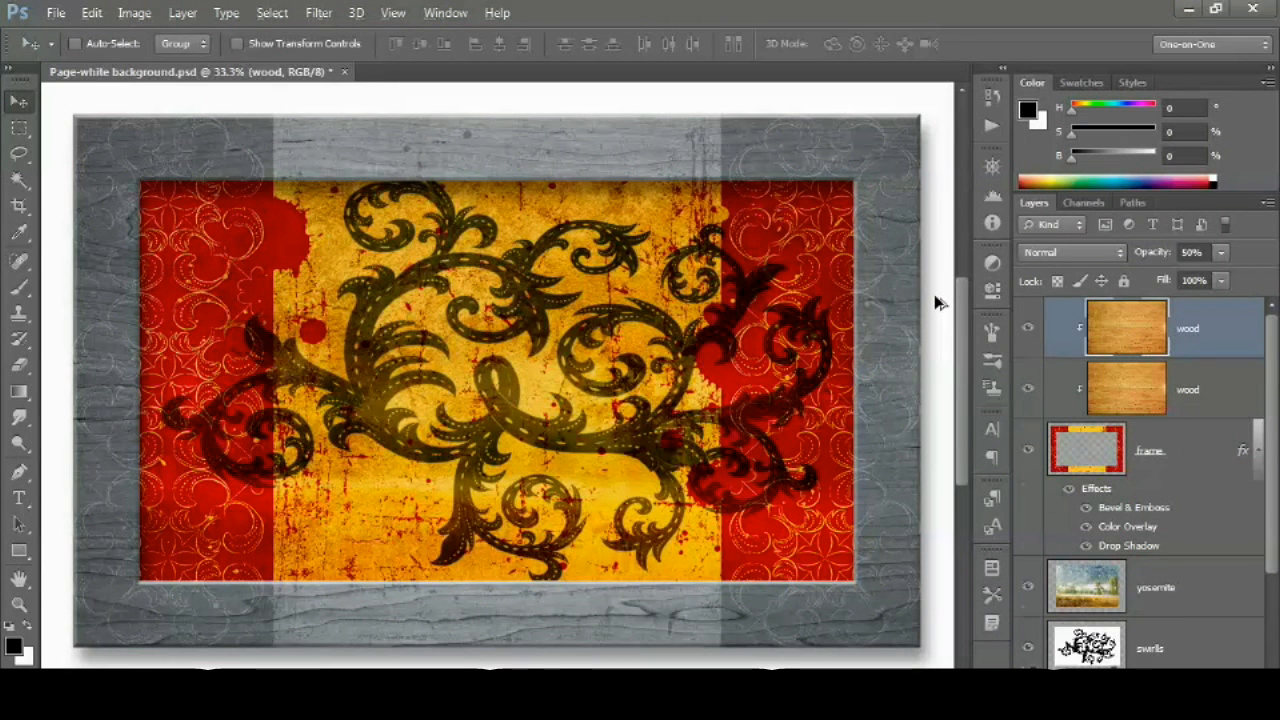
key("alt+shift+bracketleft")
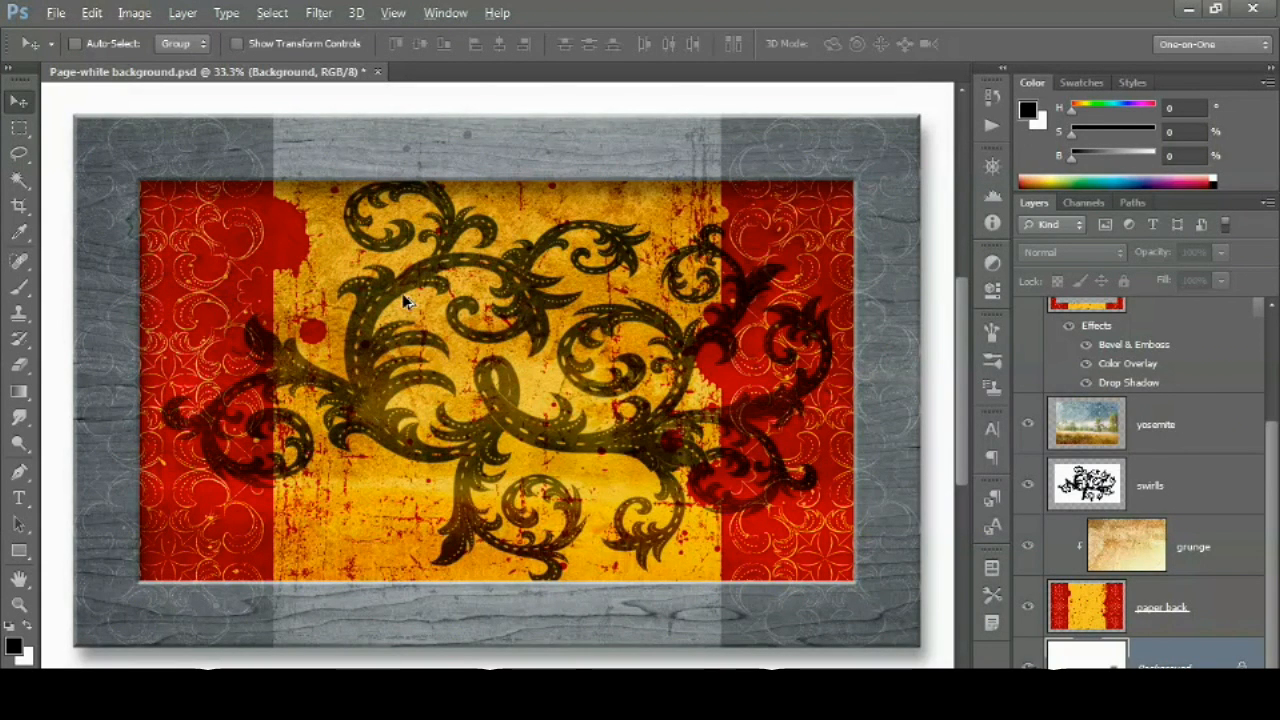
key("alt")
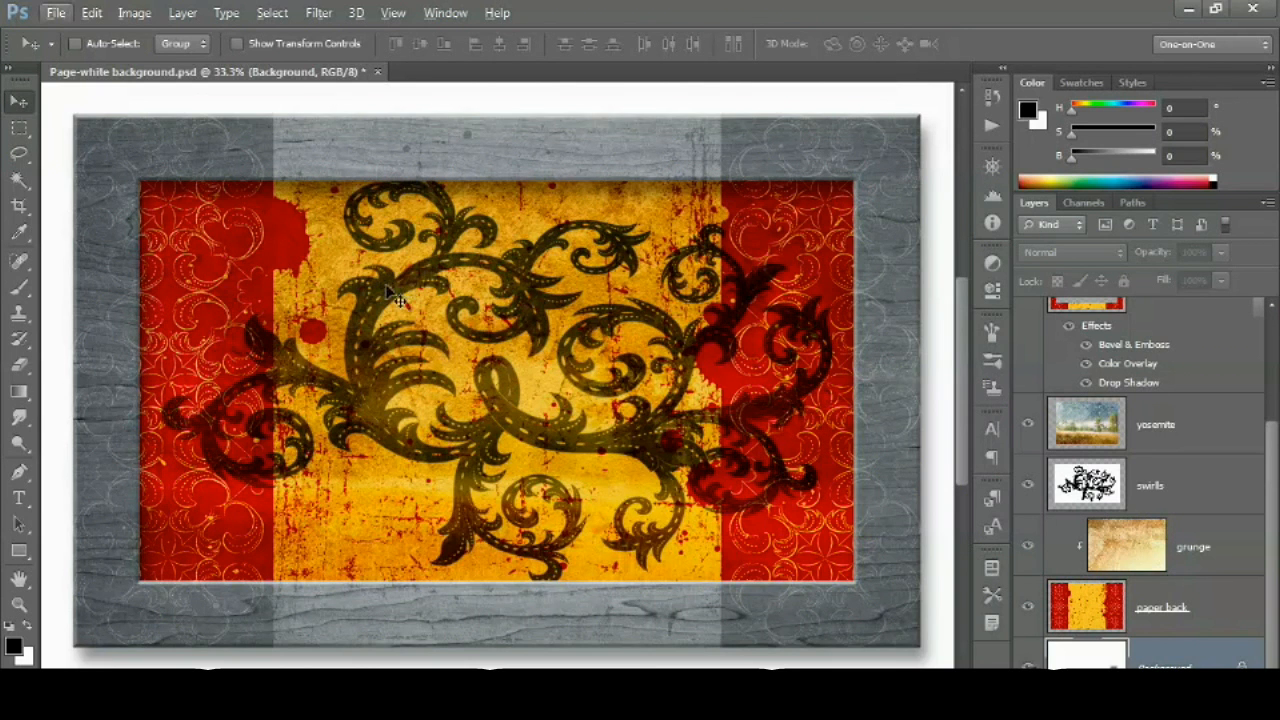
Select the swirls layer from the artwork and clone it down and to the left, then delete the duplicate.
right_click(395, 298)
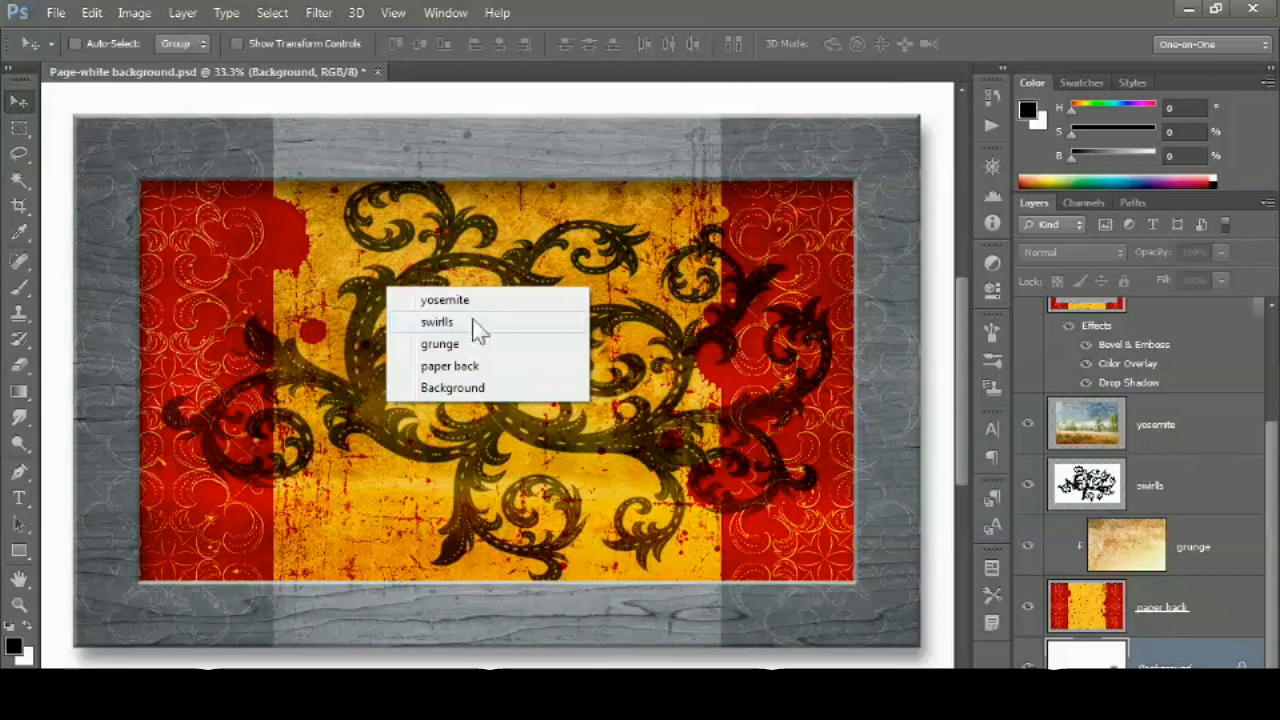
left_click(437, 322)
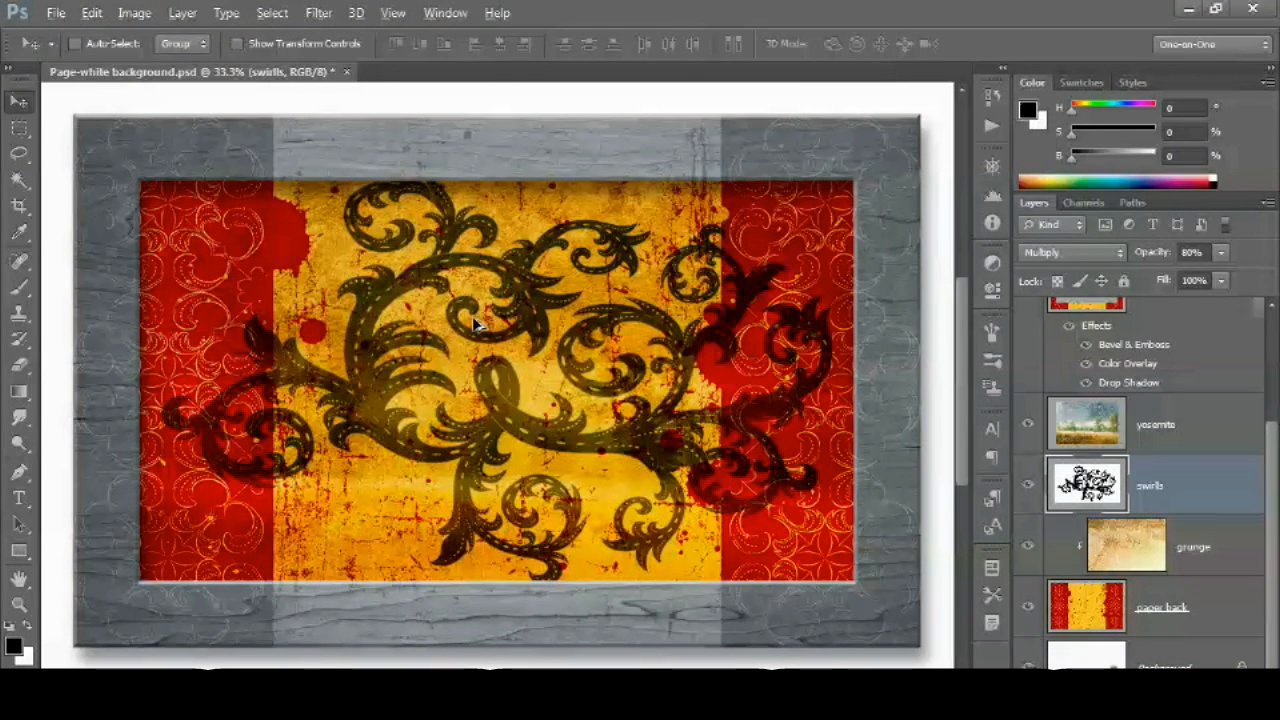
left_click_drag(476, 323, 352, 364)
left_click_drag(338, 412, 370, 463)
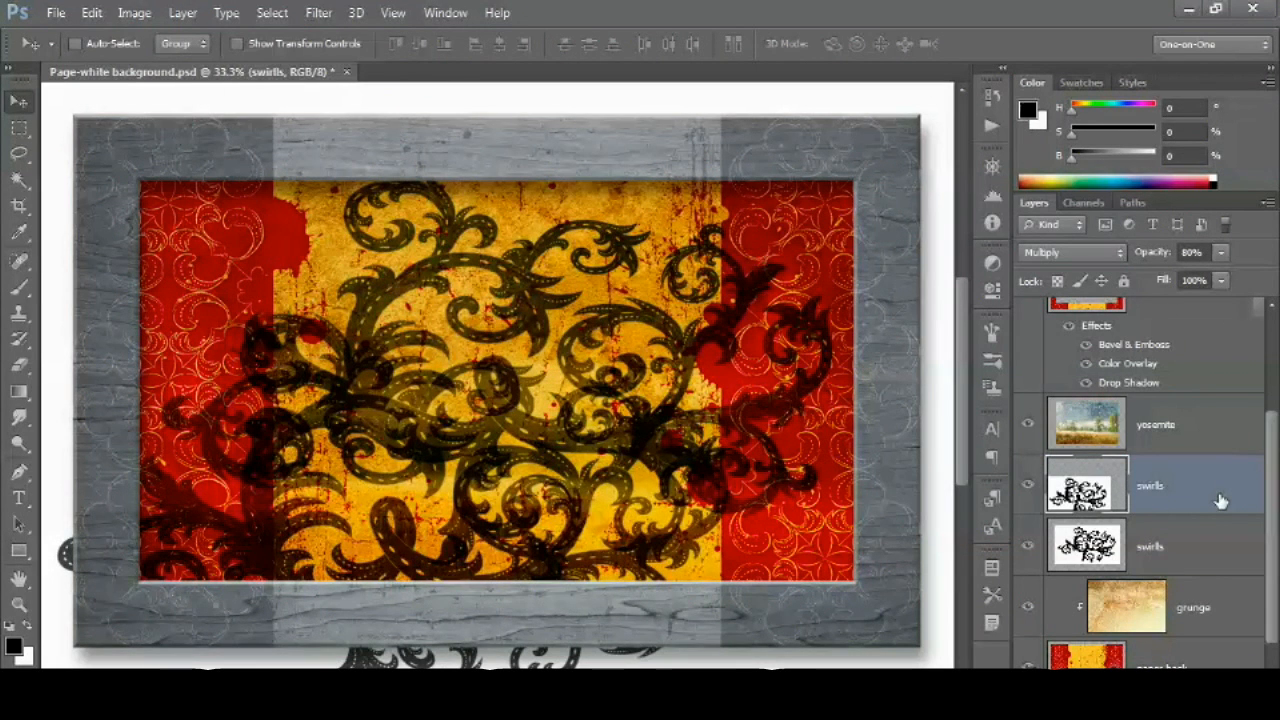
key("BackSpace")
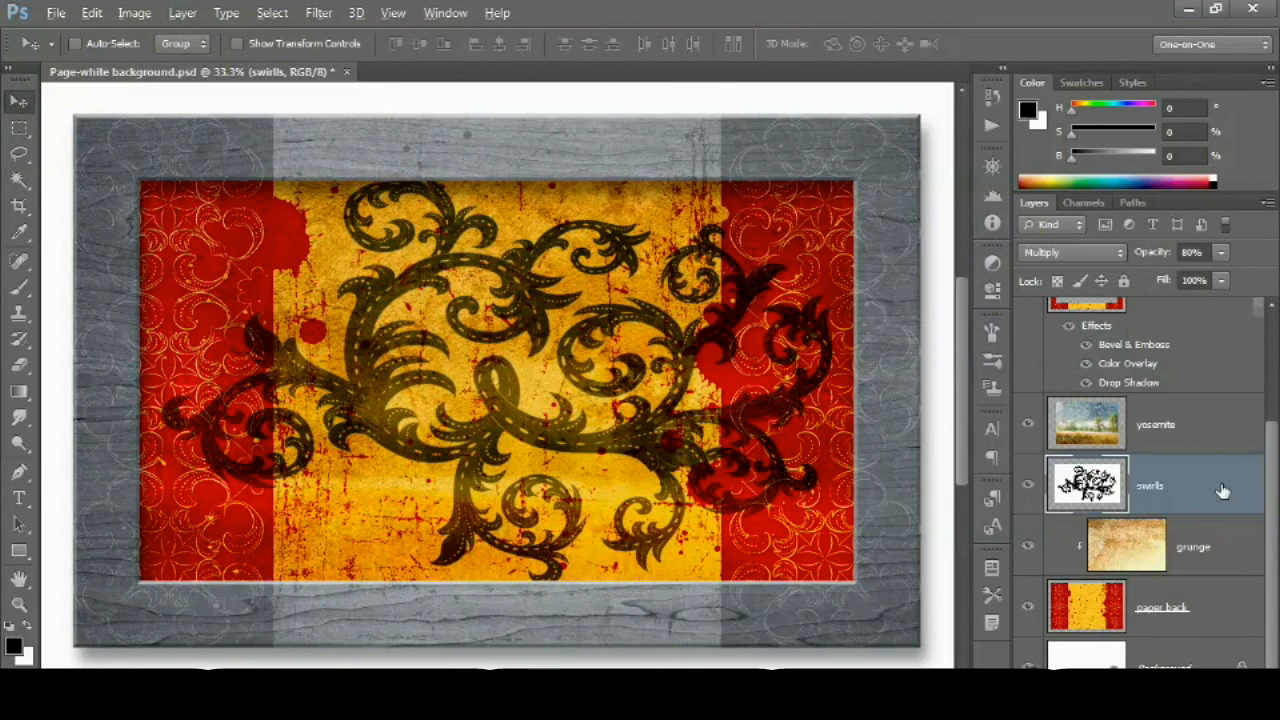
Duplicate the swirls layer above the yosemite layer in the stack, then delete the duplicate.
left_click_drag(1200, 494, 1181, 402)
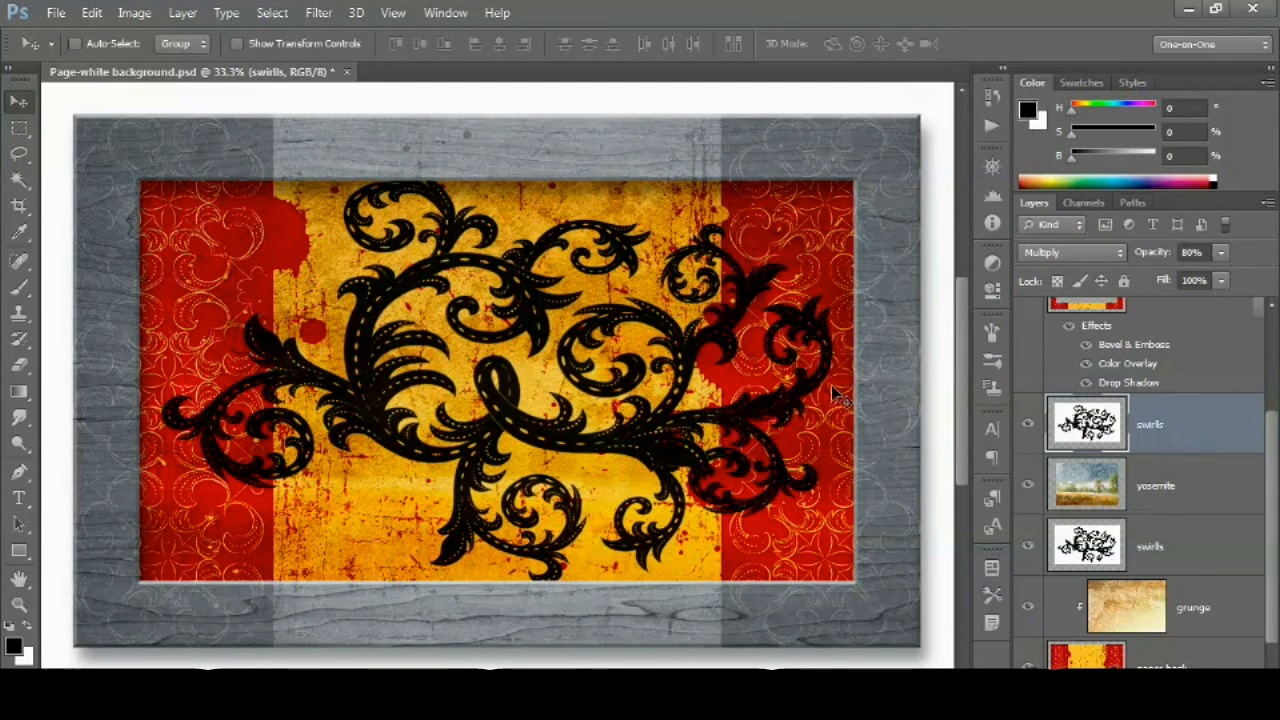
key("Delete")
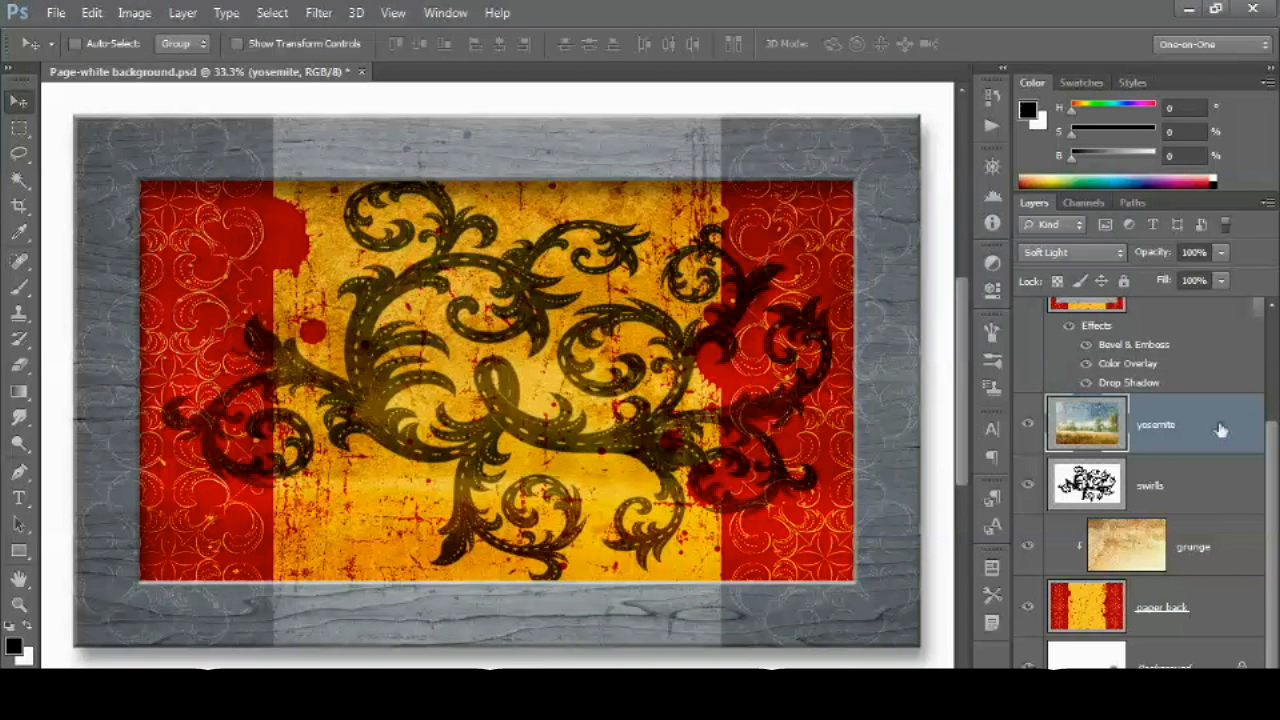
Select the range of layers from yosemite to paper back, then reduce the selection to just yosemite and paper back.
left_click(1216, 605, "shift")
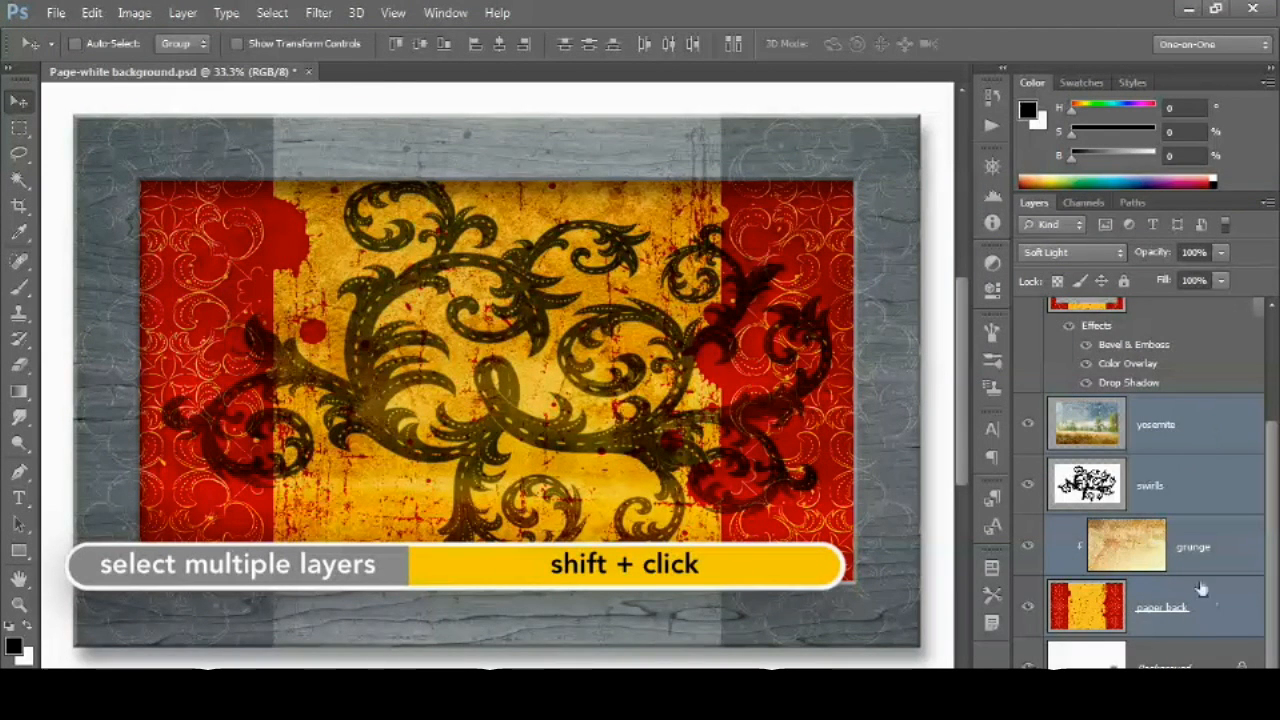
left_click(1208, 430)
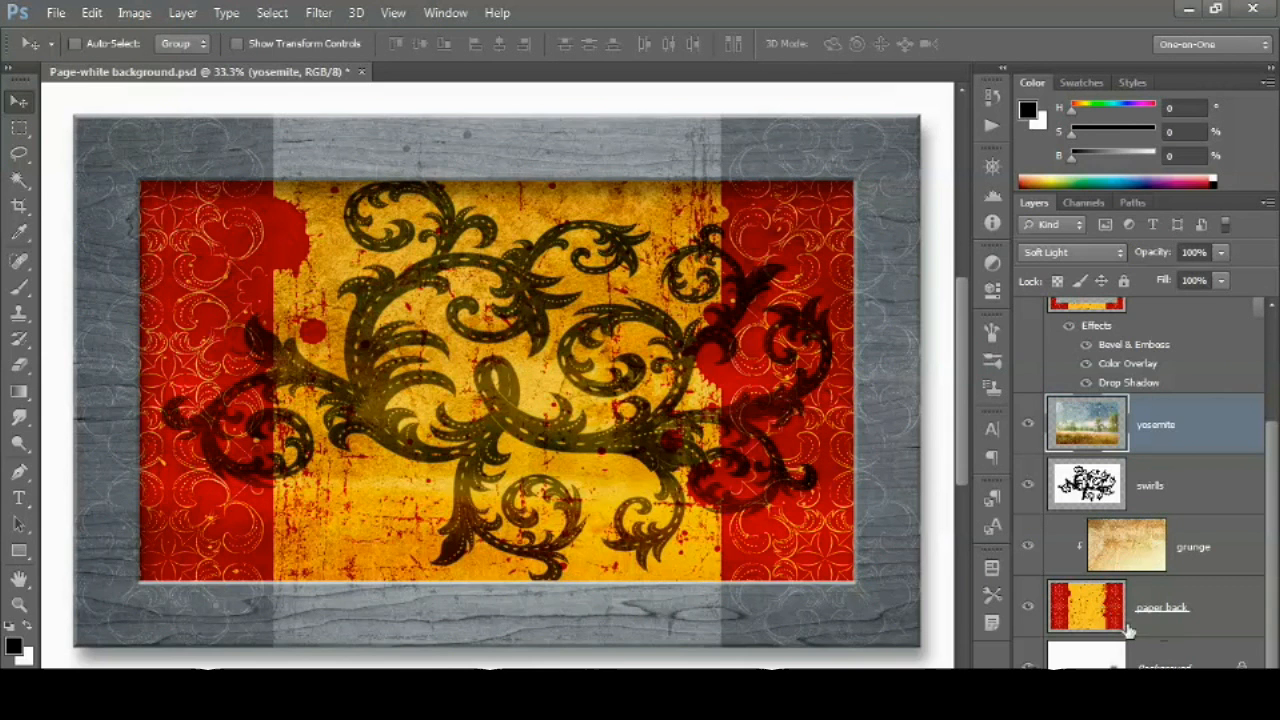
left_click(1236, 617, "ctrl")
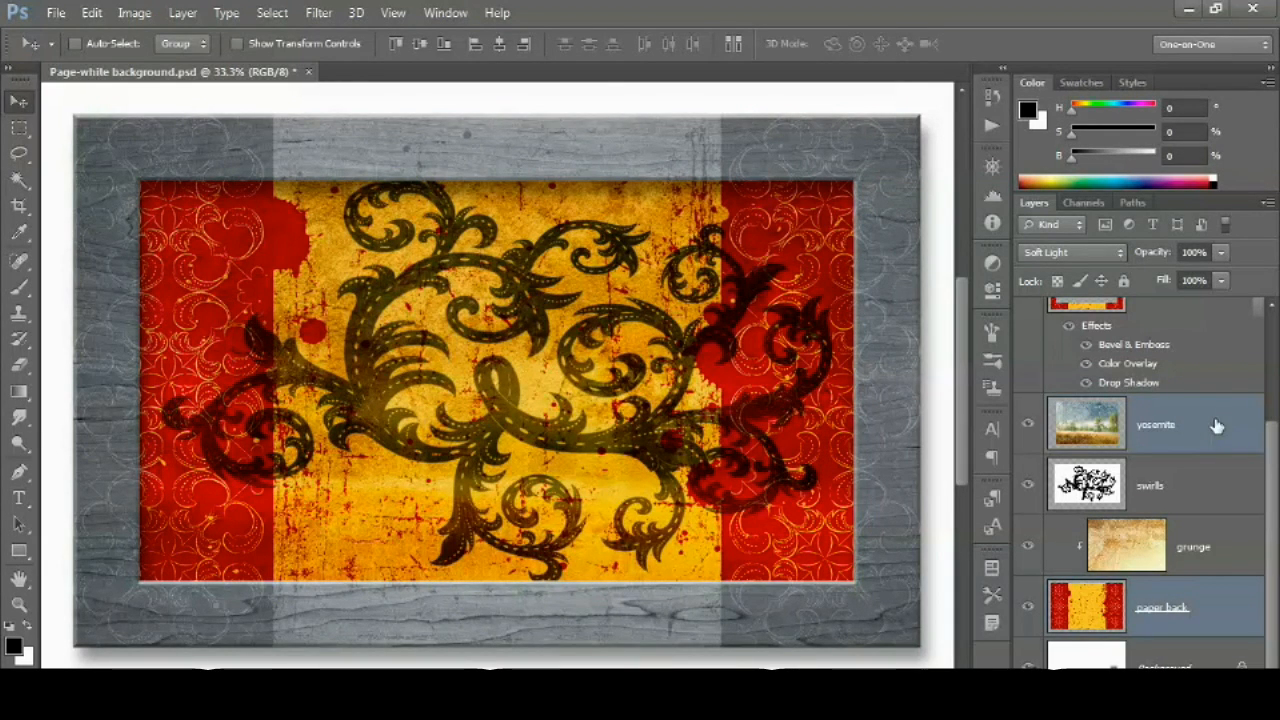
Move the selected yosemite and paper back layers together a short distance upward, then undo the move.
left_click_drag(598, 372, 600, 320)
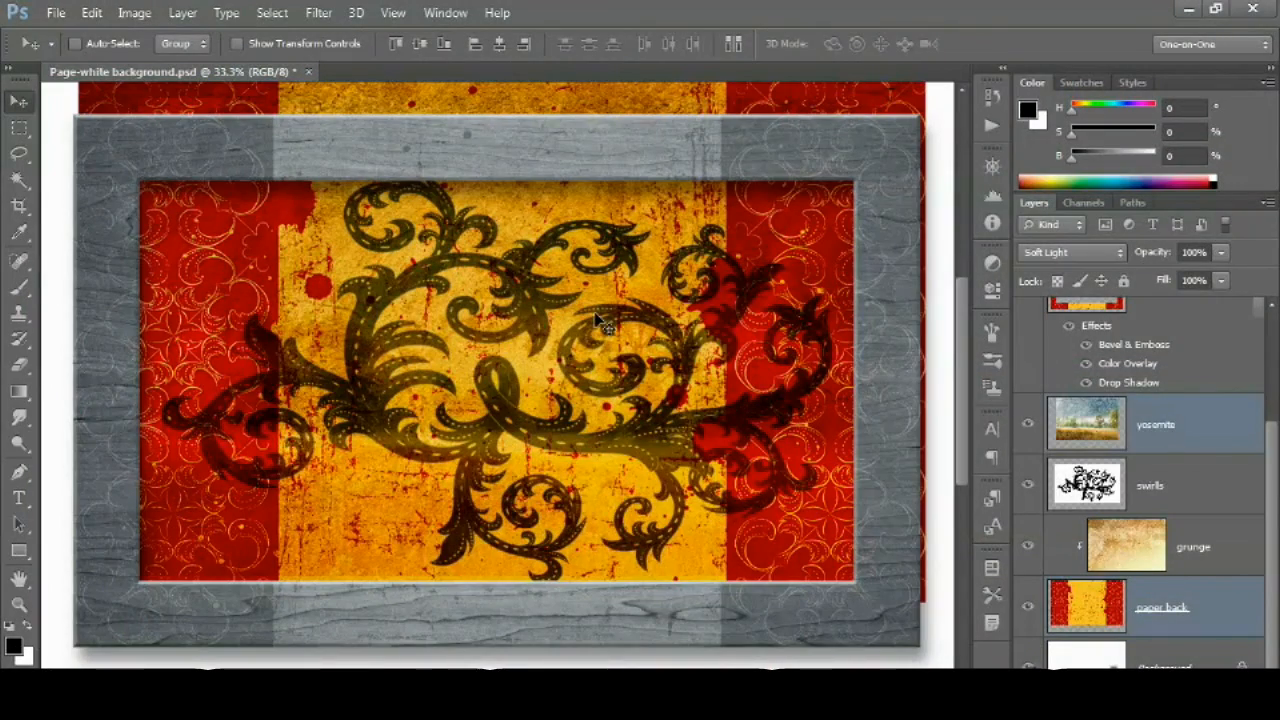
key("ctrl+z")
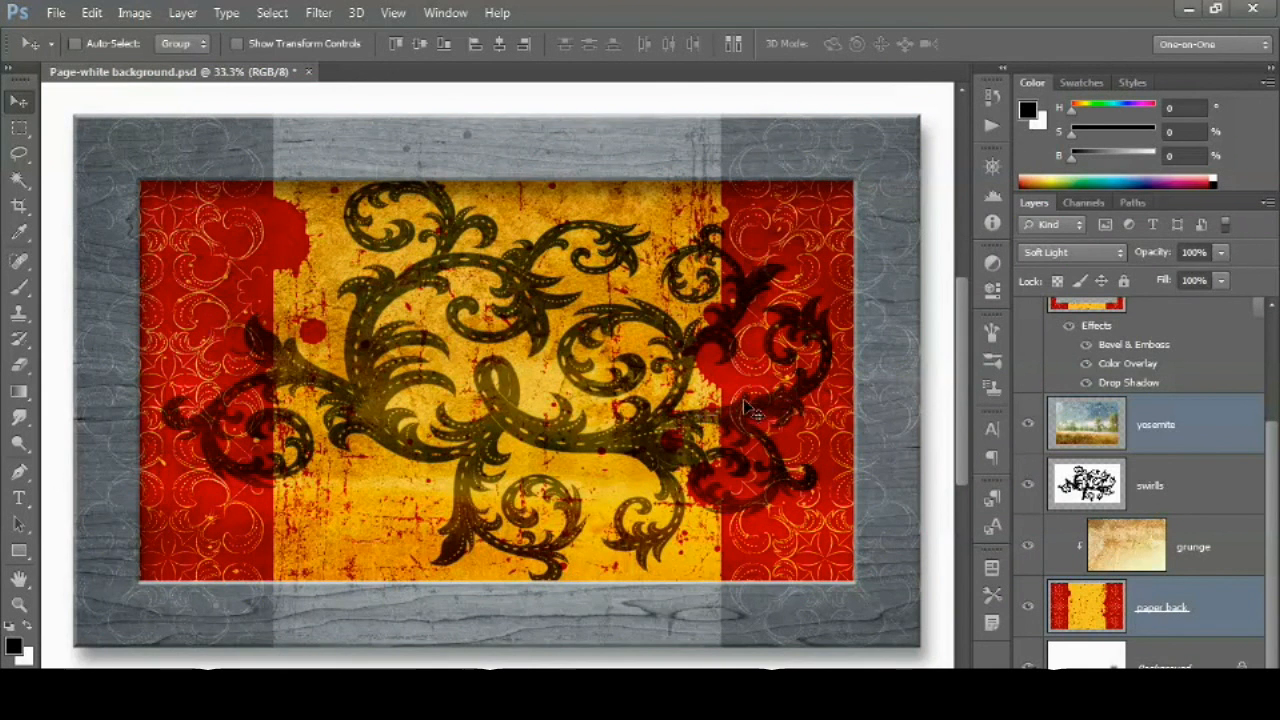
Select the swirls layer from the artwork, then add the paper back layer to the selection from the artwork.
right_click(538, 328)
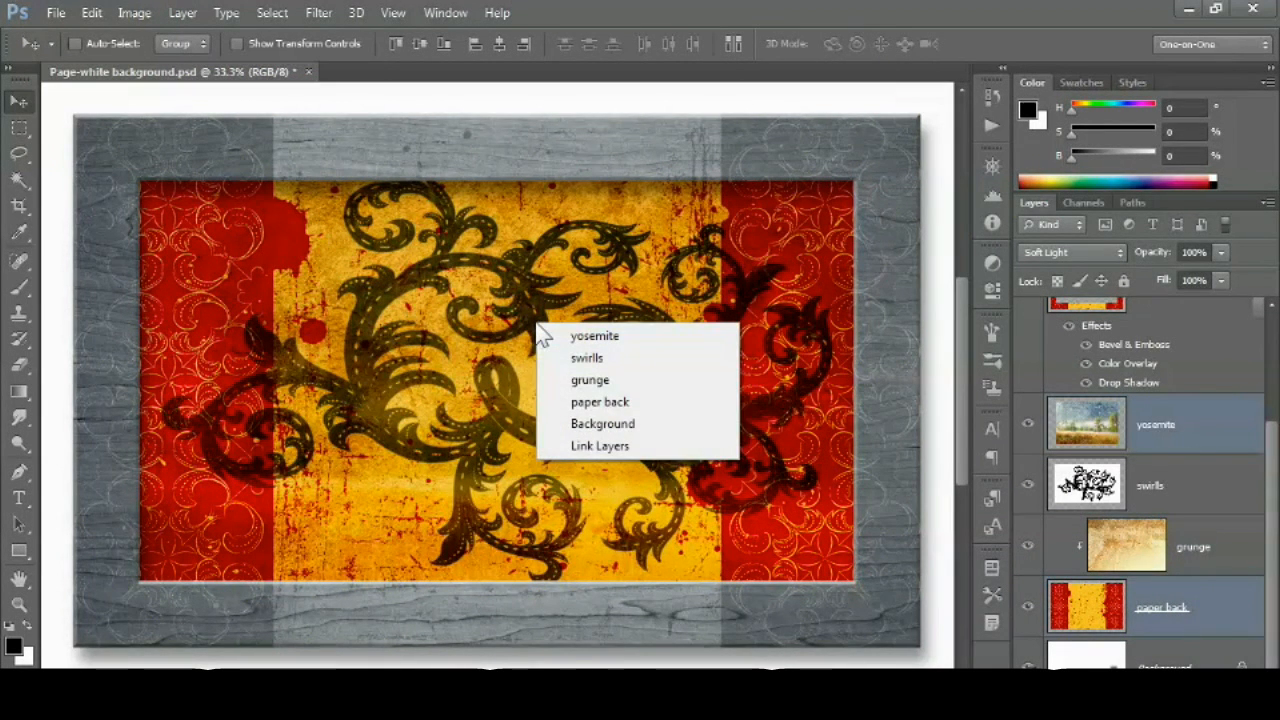
left_click(647, 359)
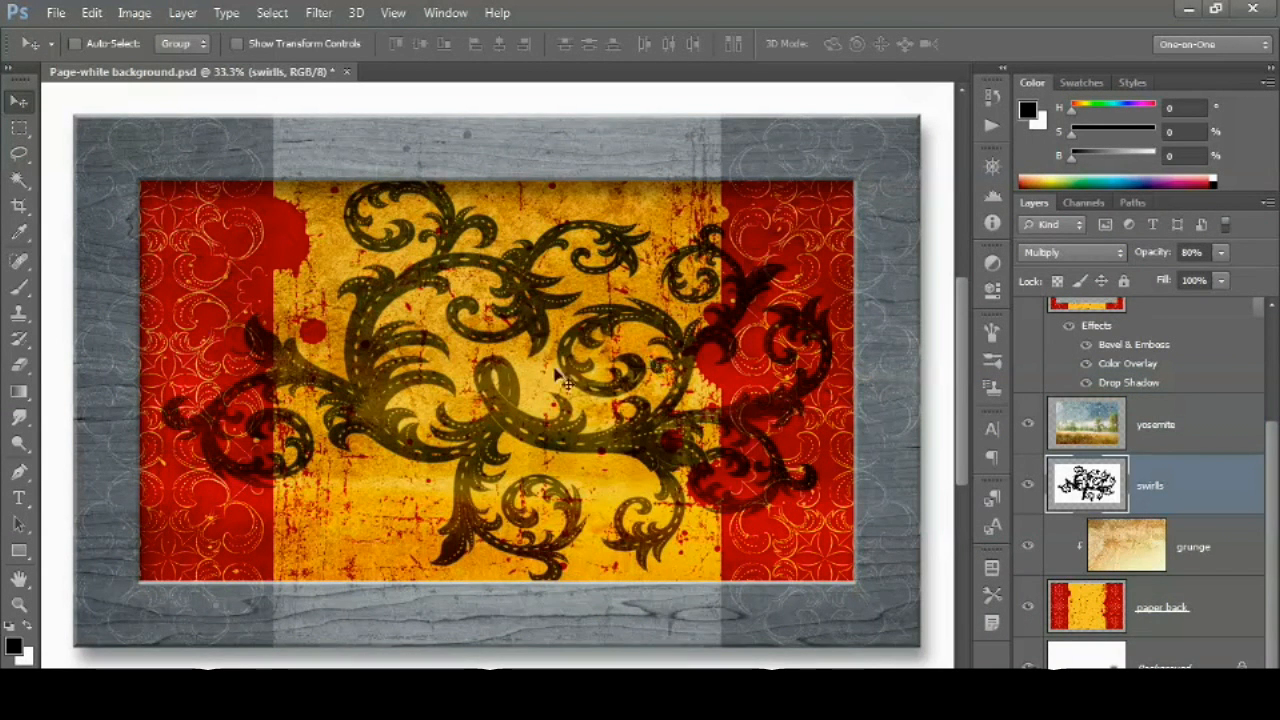
right_click(540, 337)
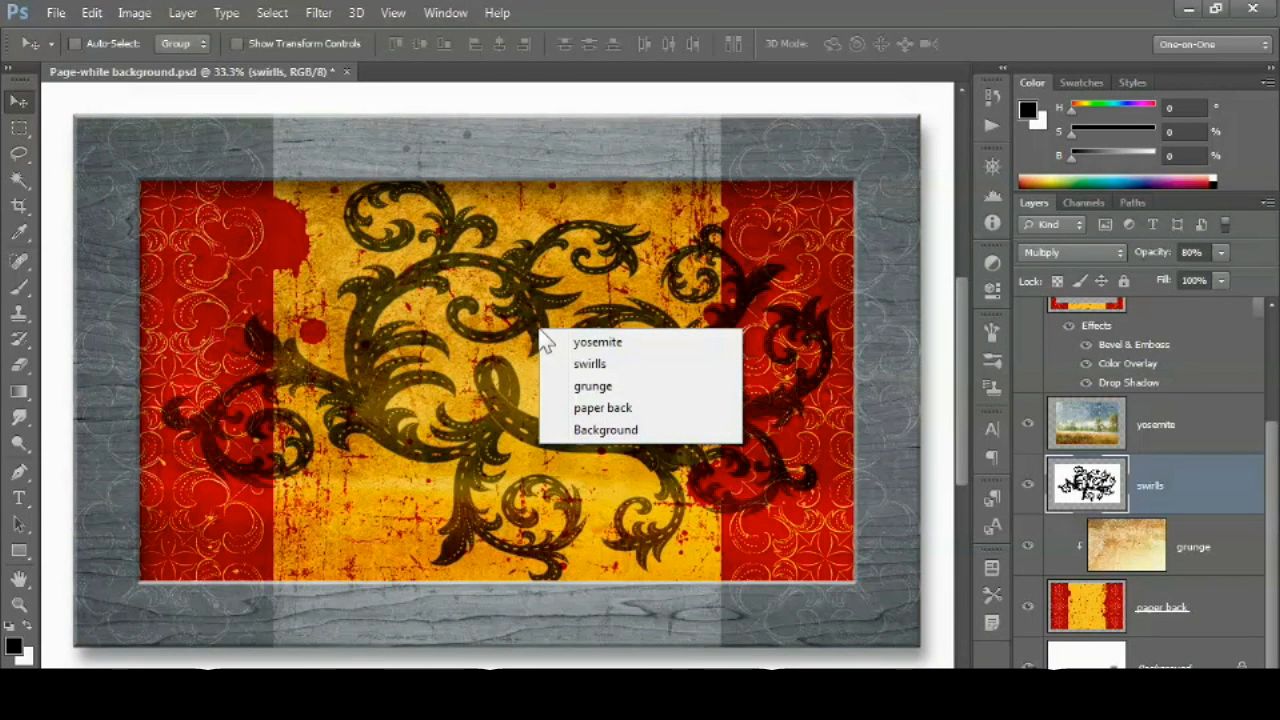
left_click(651, 412, "shift")
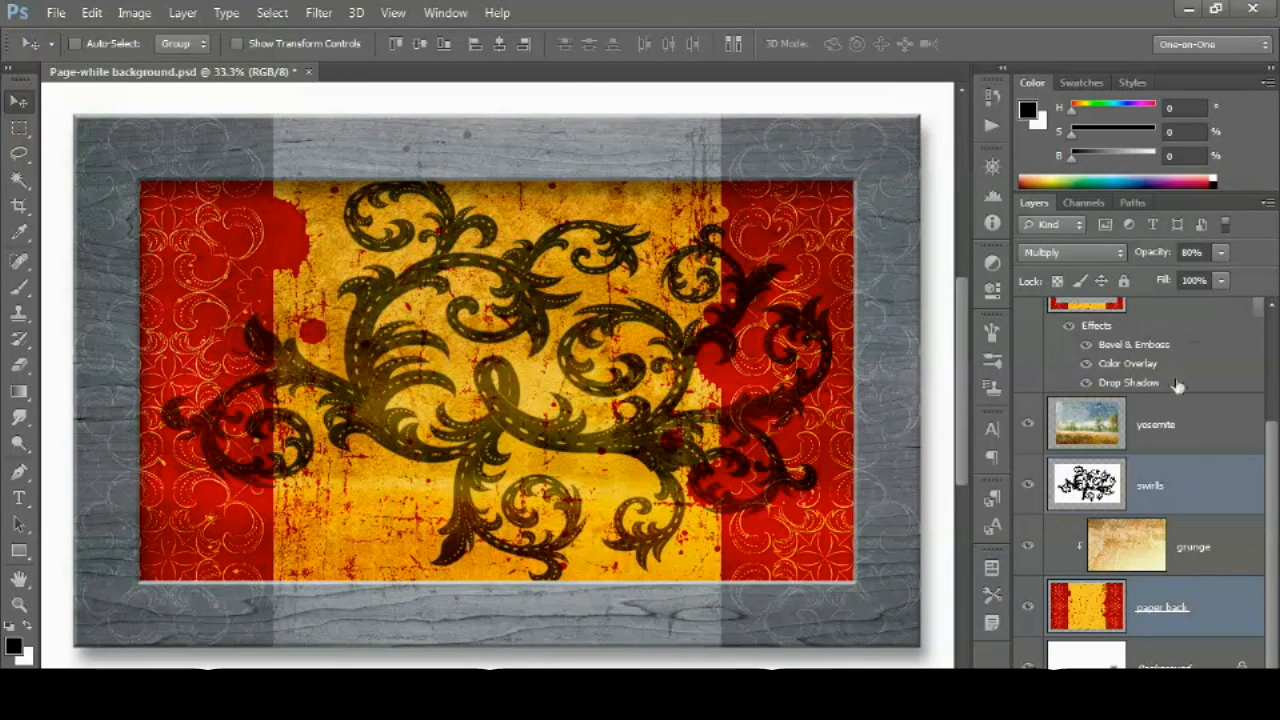
Select only the swirls layer, send it backward to just below paper back, then bring it to the front of the stack.
left_click(1224, 482)
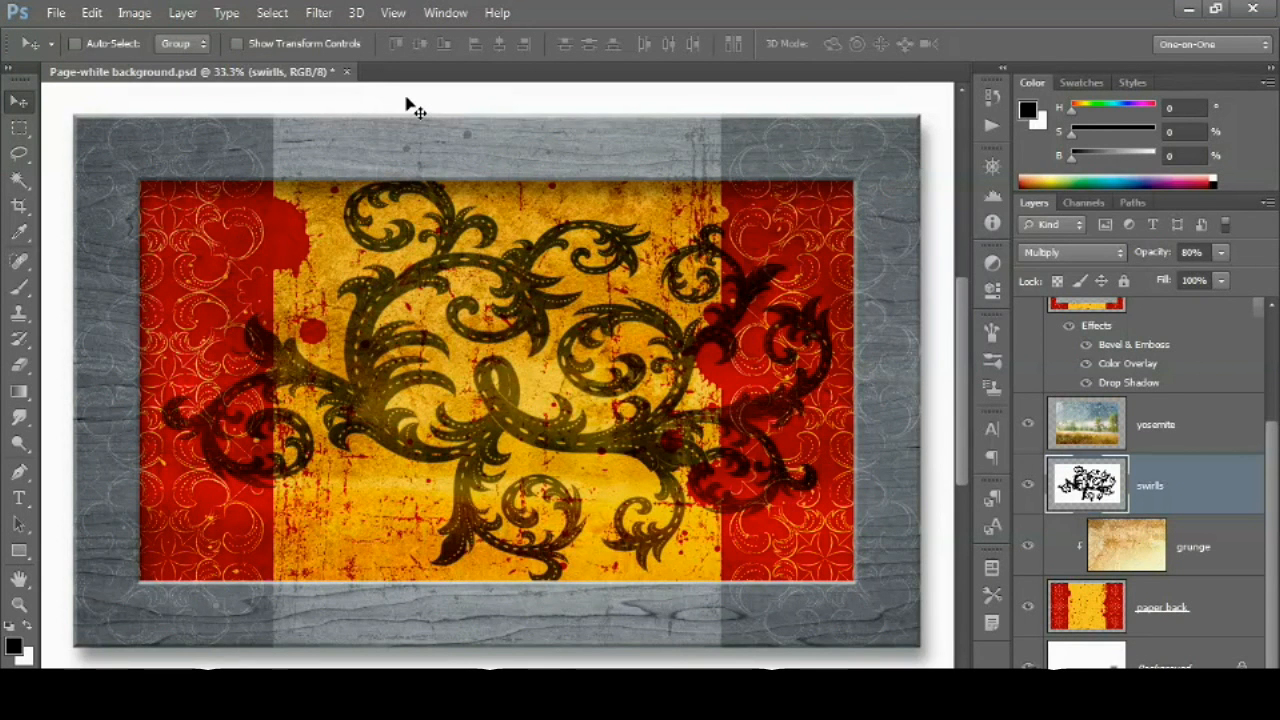
left_click(182, 13)
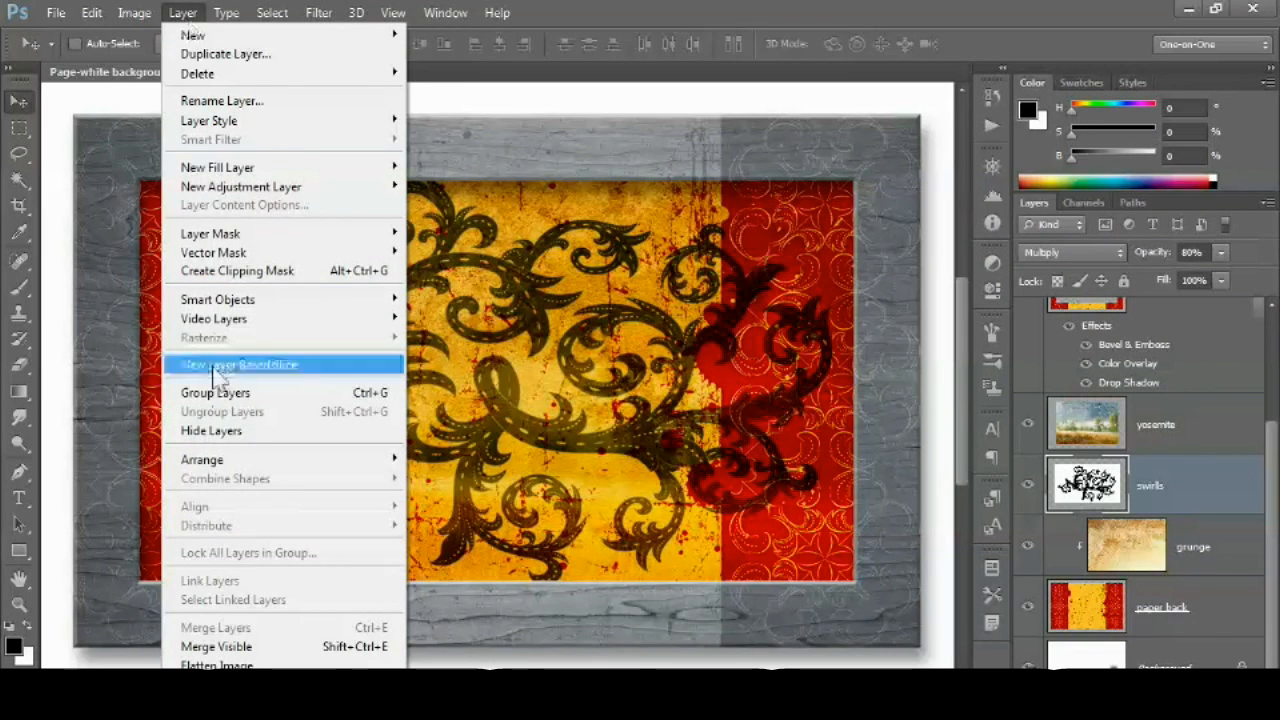
mouse_move(224, 462)
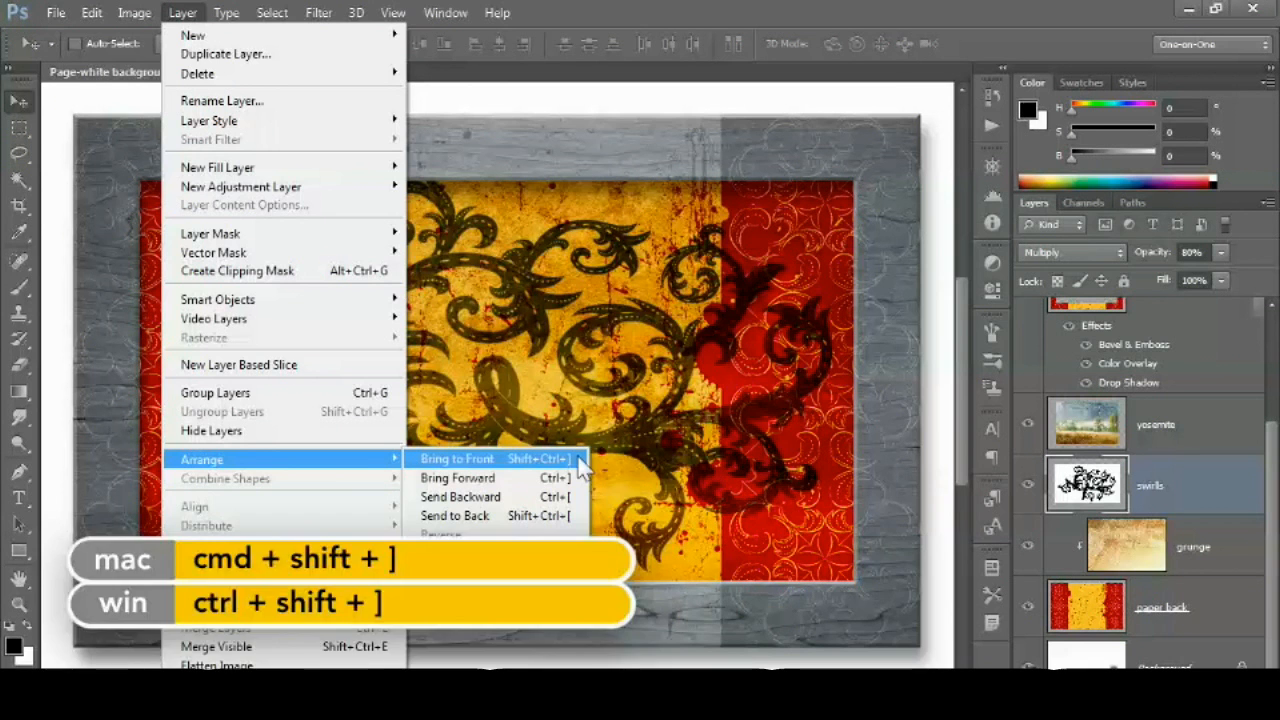
left_click(576, 516)
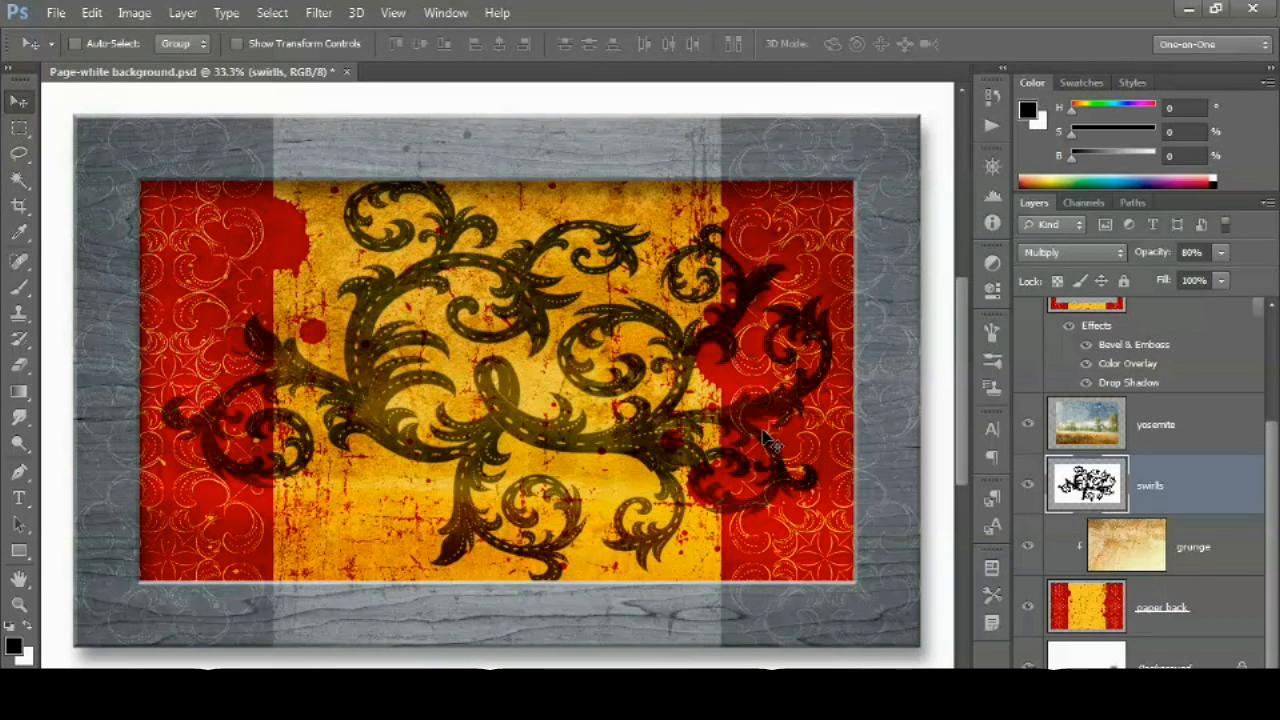
key("ctrl+bracketleft")
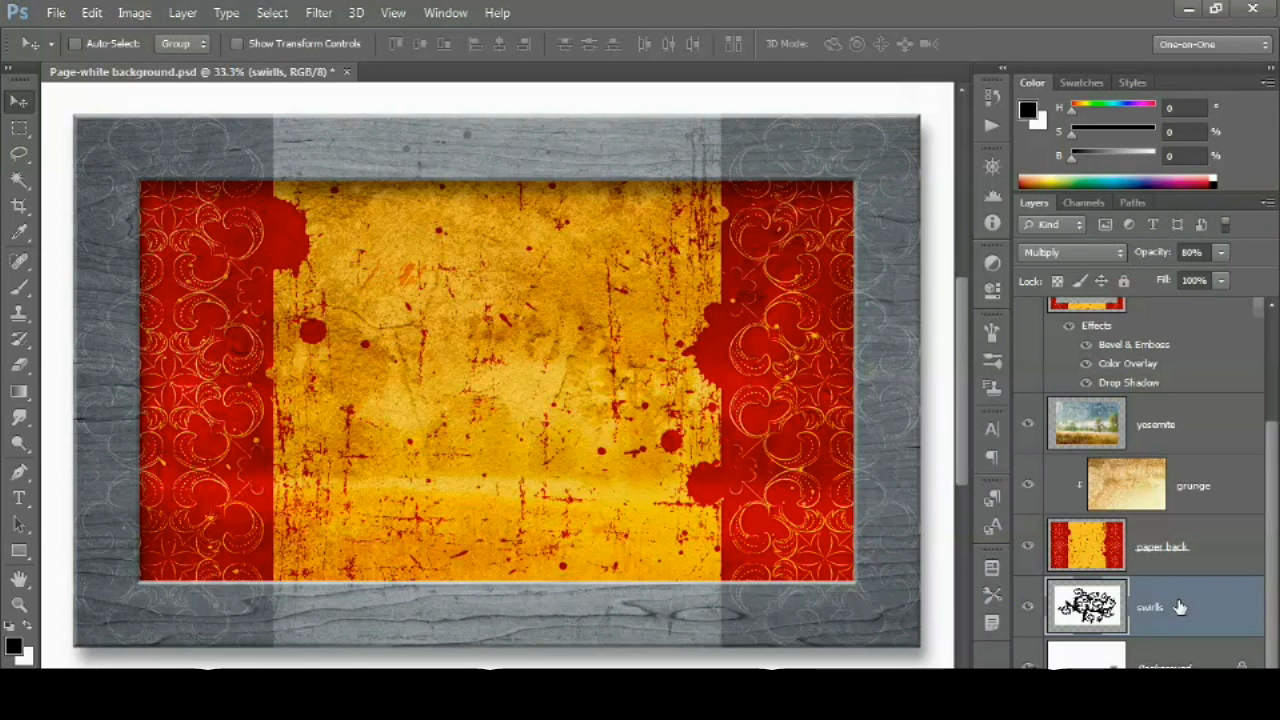
key("ctrl+shift+bracketright")
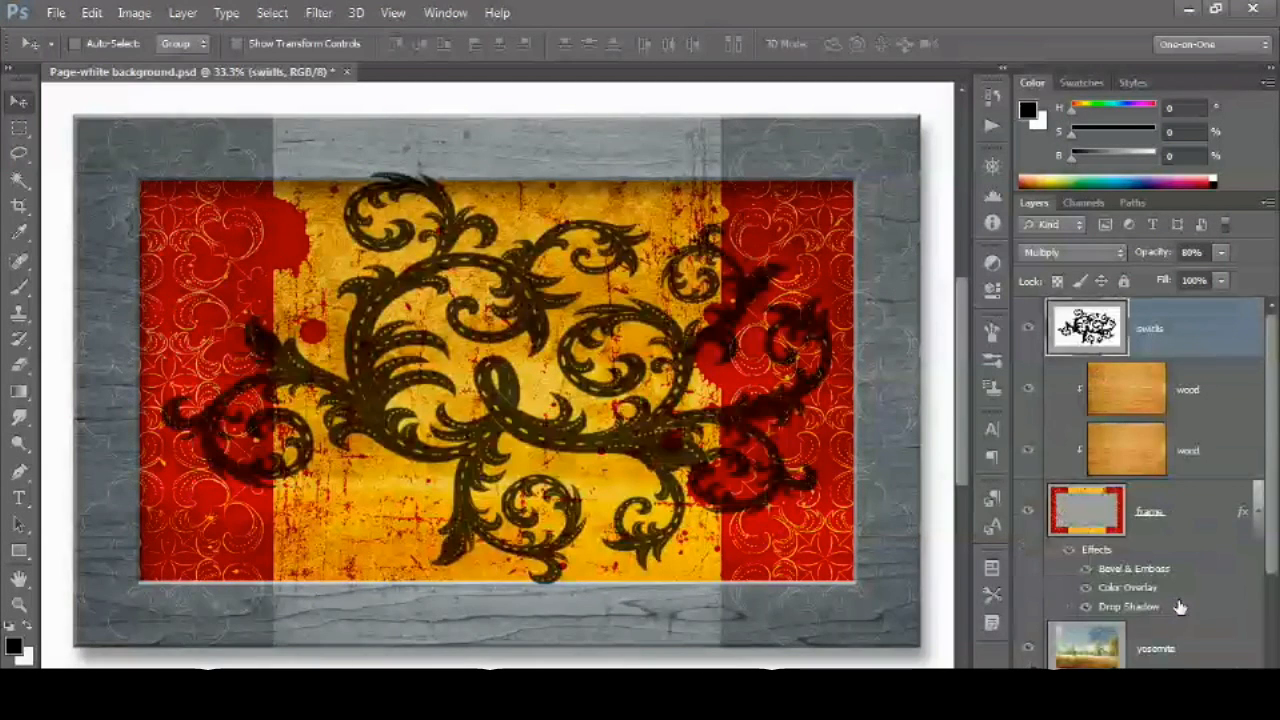